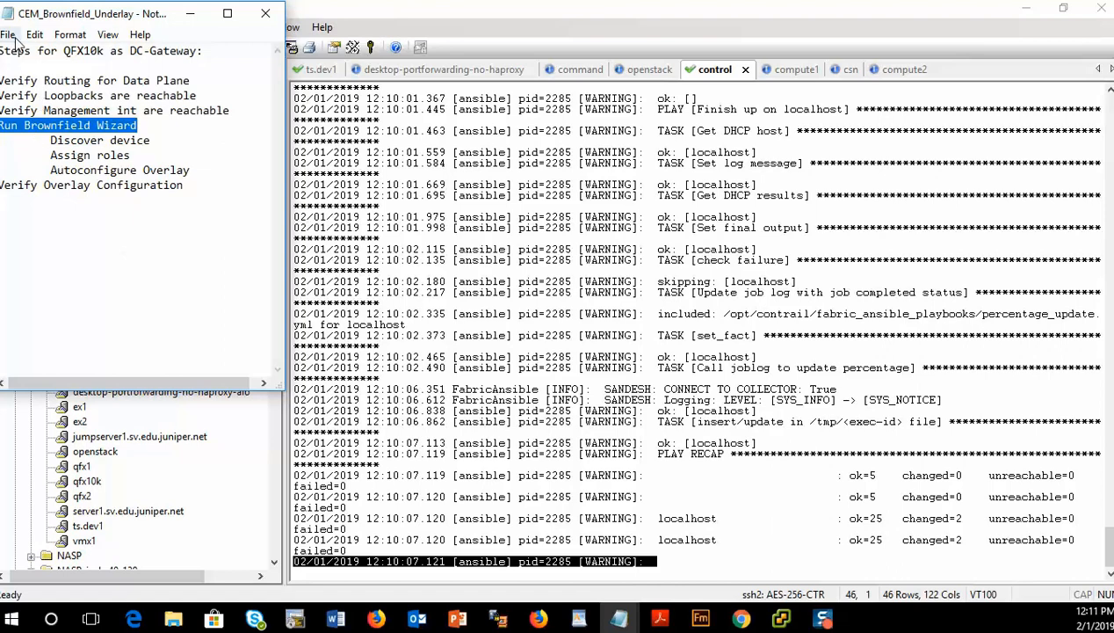
- Highlight the 'Routing for Data Plane' checklist item and glance at the overlay EVPN slide before returning to the control terminal
{"action": "left_click_drag", "start_coordinate": [45, 80], "coordinate": [193, 80]}
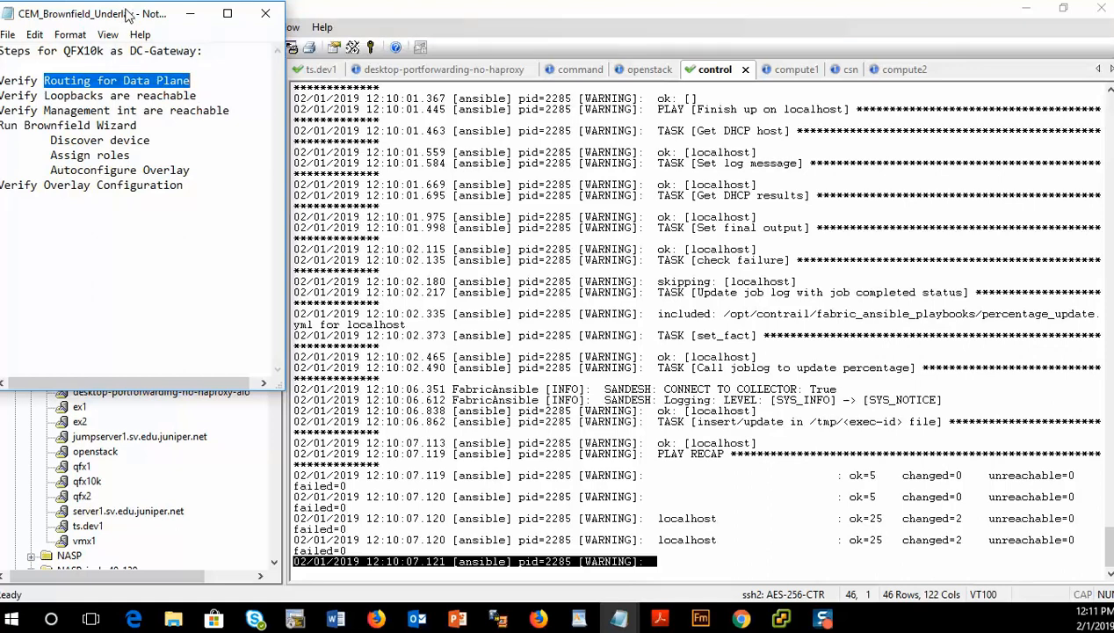
{"action": "left_click_drag", "start_coordinate": [129, 18], "coordinate": [135, 23]}
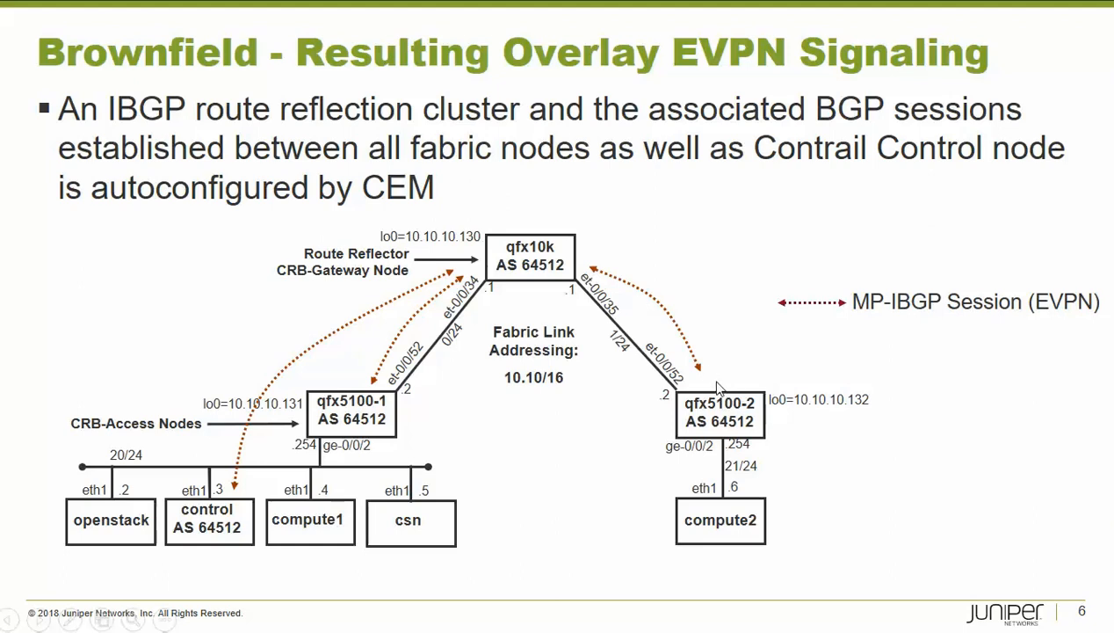
{"action": "key", "text": "alt+Tab"}
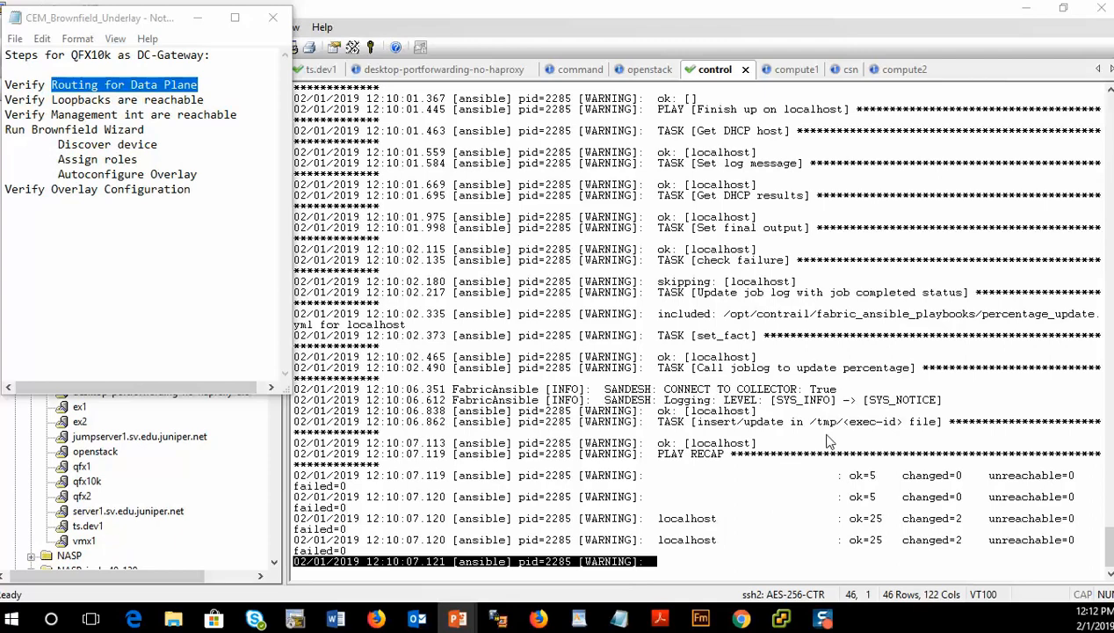
{"action": "left_click", "coordinate": [699, 185]}
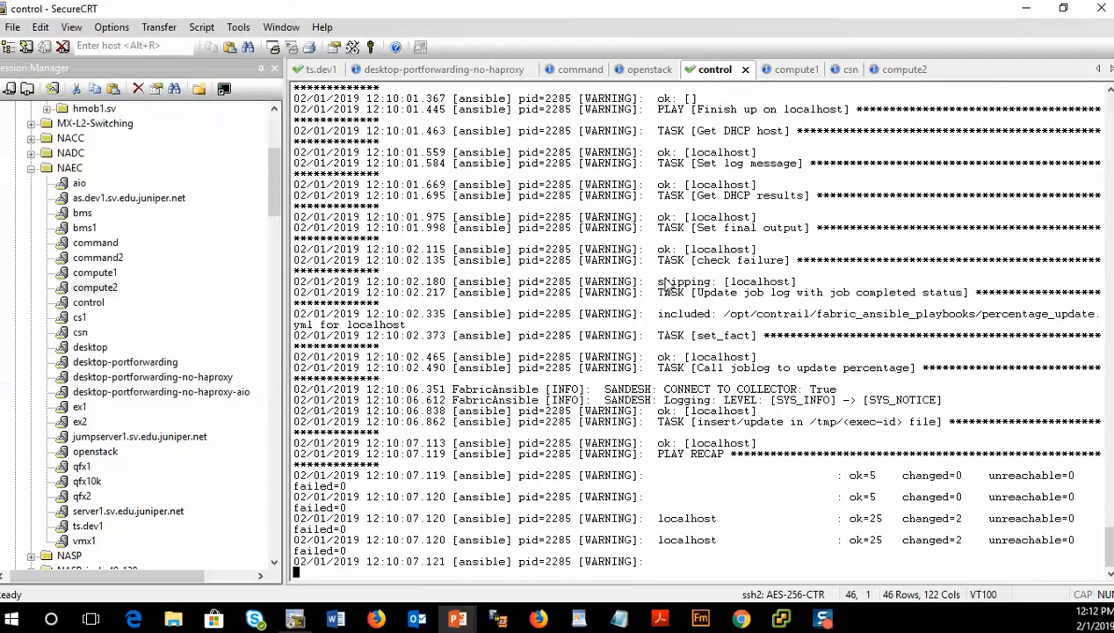
- Stop the running log output on the control node and ping compute2 at 10.10.21.6 across the fabric
{"action": "key", "text": "ctrl+c"}
{"action": "key", "text": "Return"}
{"action": "key", "text": "Return"}
{"action": "key", "text": "Return"}
{"action": "key", "text": "Return"}
{"action": "key", "text": "Return"}
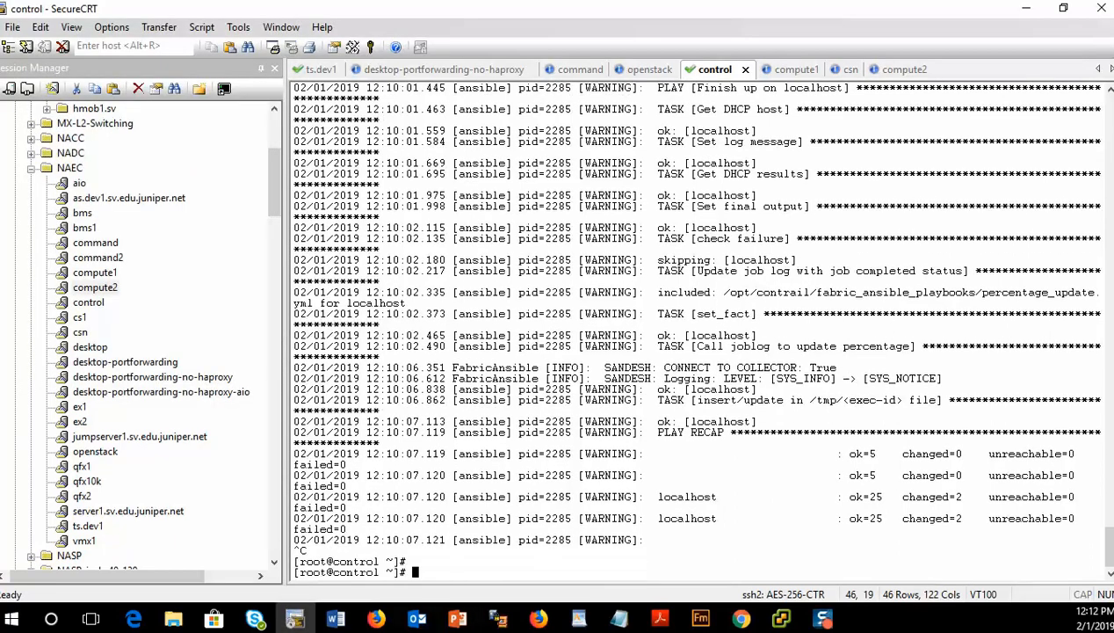
{"action": "type", "text": "ping"}
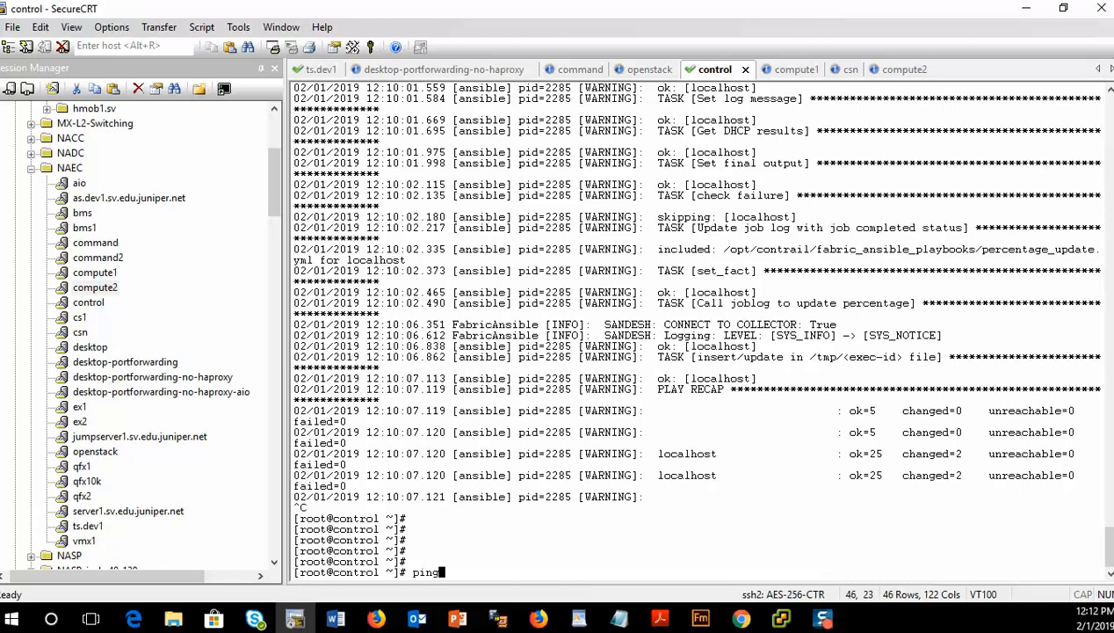
{"action": "type", "text": " 10.10.21.6"}
{"action": "key", "text": "Return"}
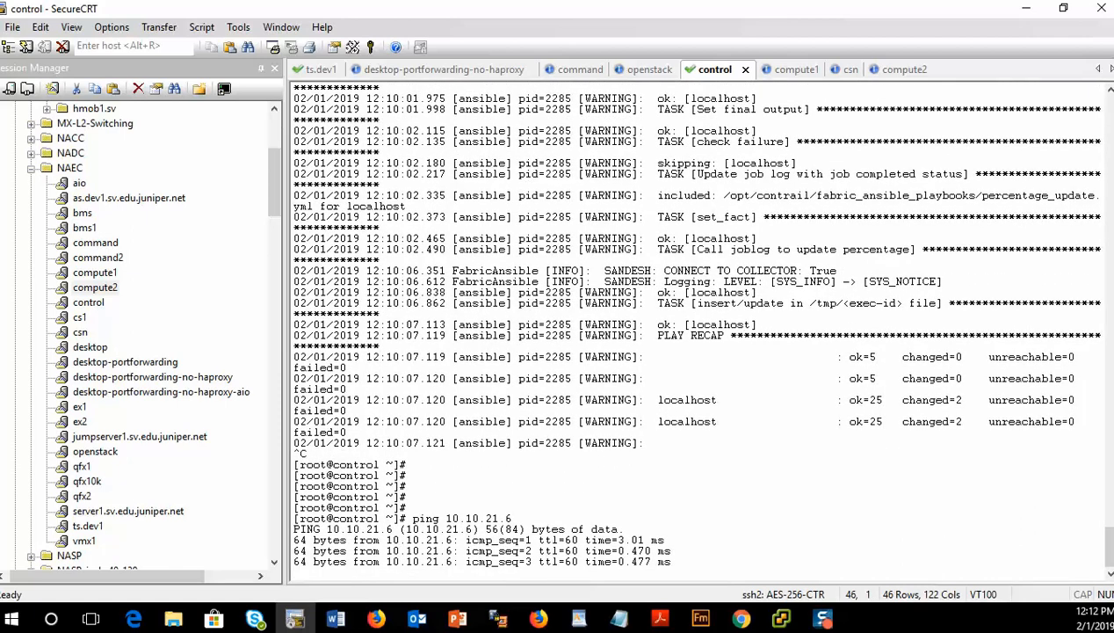
{"action": "key", "text": "ctrl+c"}
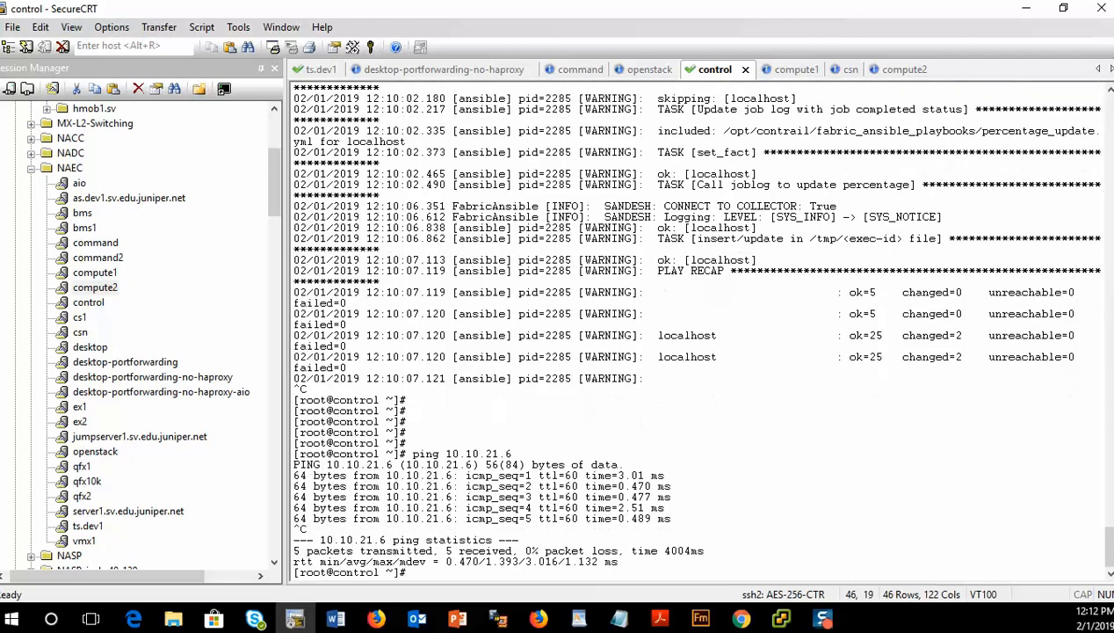
- Ping the qfx10k loopback 10.10.10.130 from the control node and stop it after a few replies
{"action": "type", "text": "ping 10.10.10.130"}
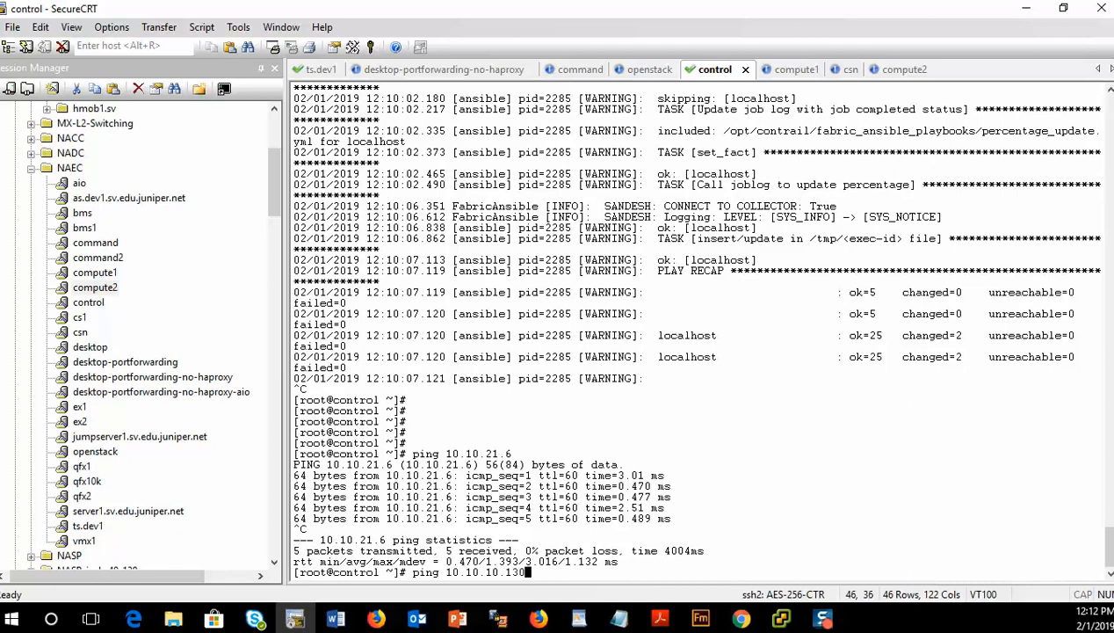
{"action": "key", "text": "Return"}
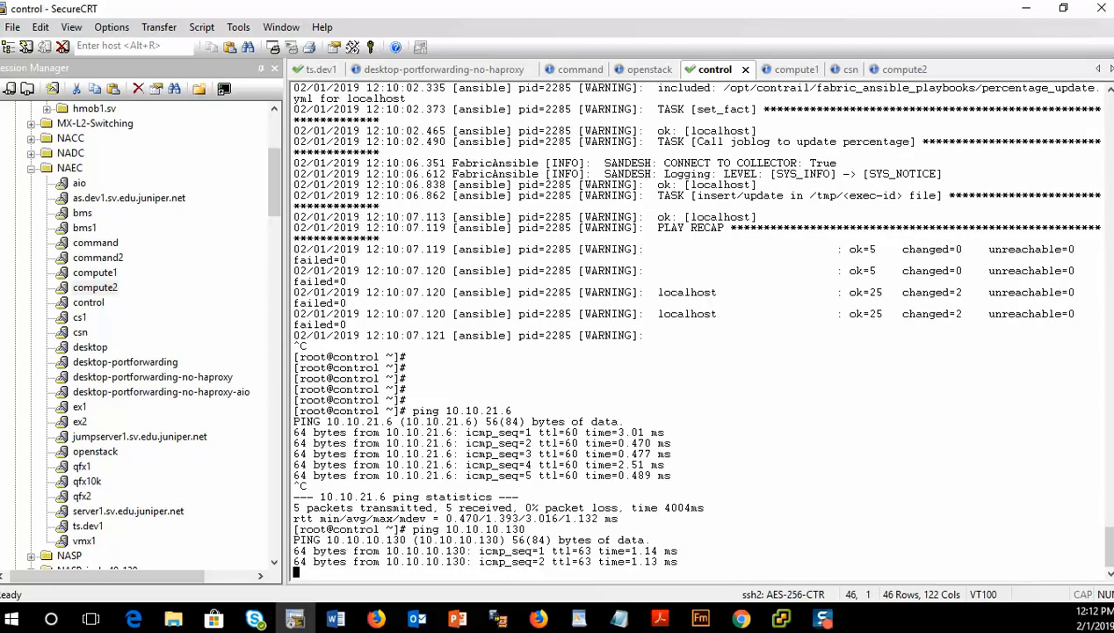
{"action": "key", "text": "ctrl+c"}
- Ping the qfx5100 loopbacks 10.10.10.131 and 10.10.10.132 in turn, stopping each after a few replies
{"action": "key", "text": "Up"}
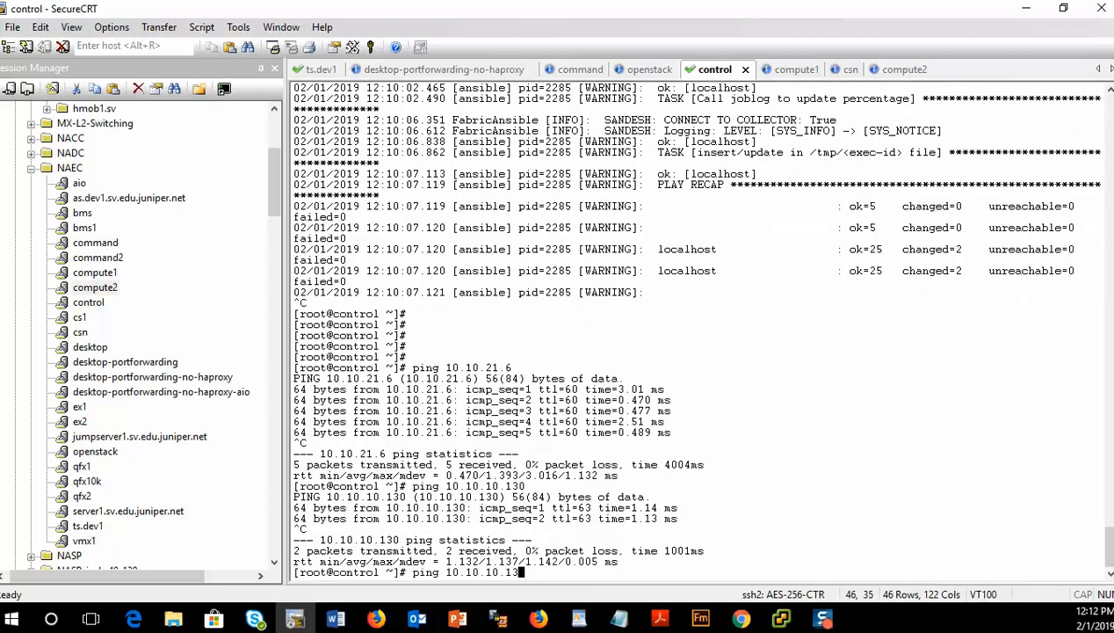
{"action": "type", "text": "1"}
{"action": "key", "text": "Return"}
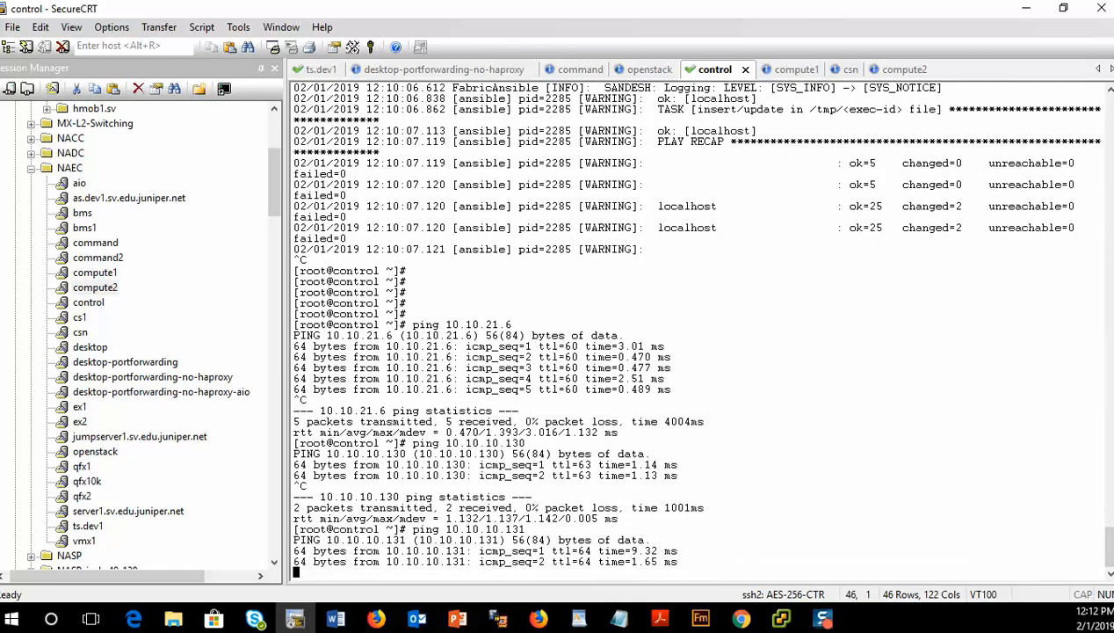
{"action": "key", "text": "ctrl+c"}
{"action": "key", "text": "Up"}
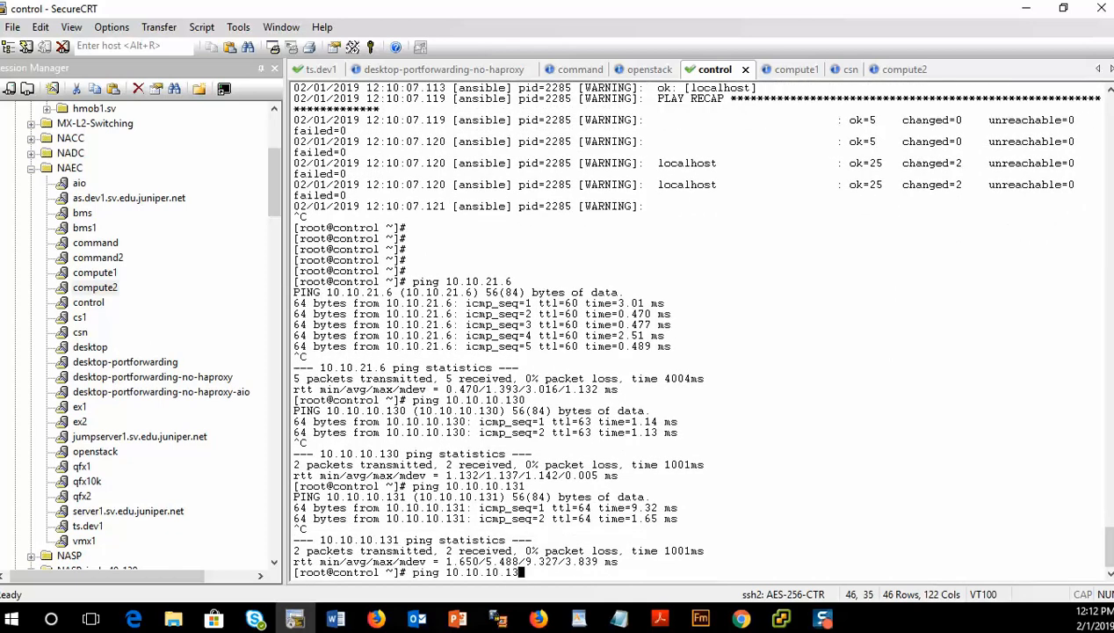
{"action": "type", "text": "2"}
{"action": "key", "text": "Return"}
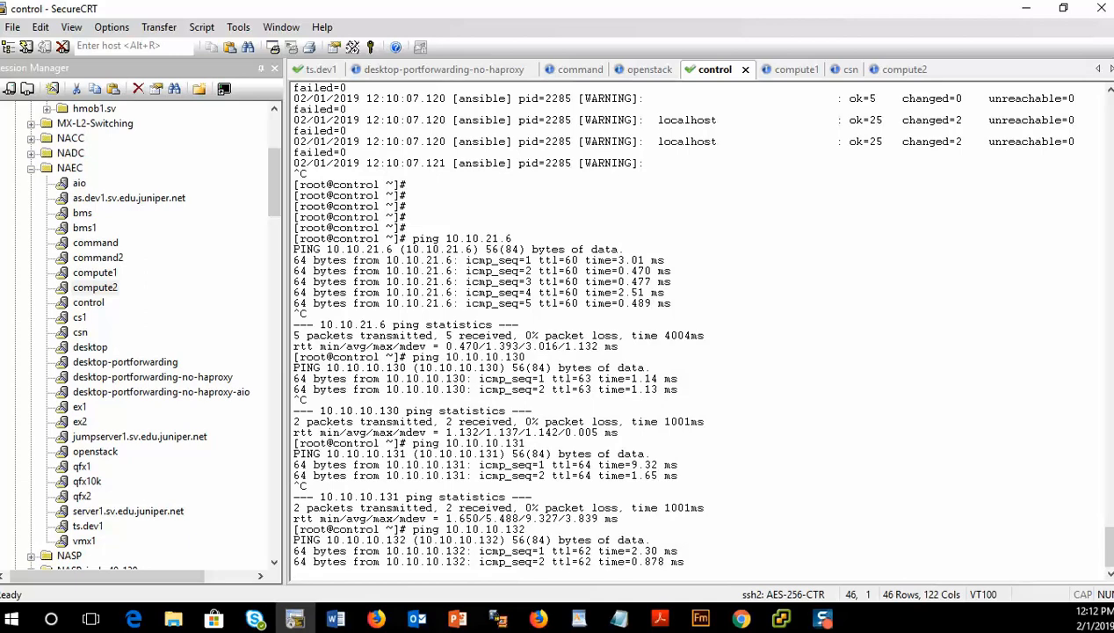
{"action": "key", "text": "ctrl+c"}
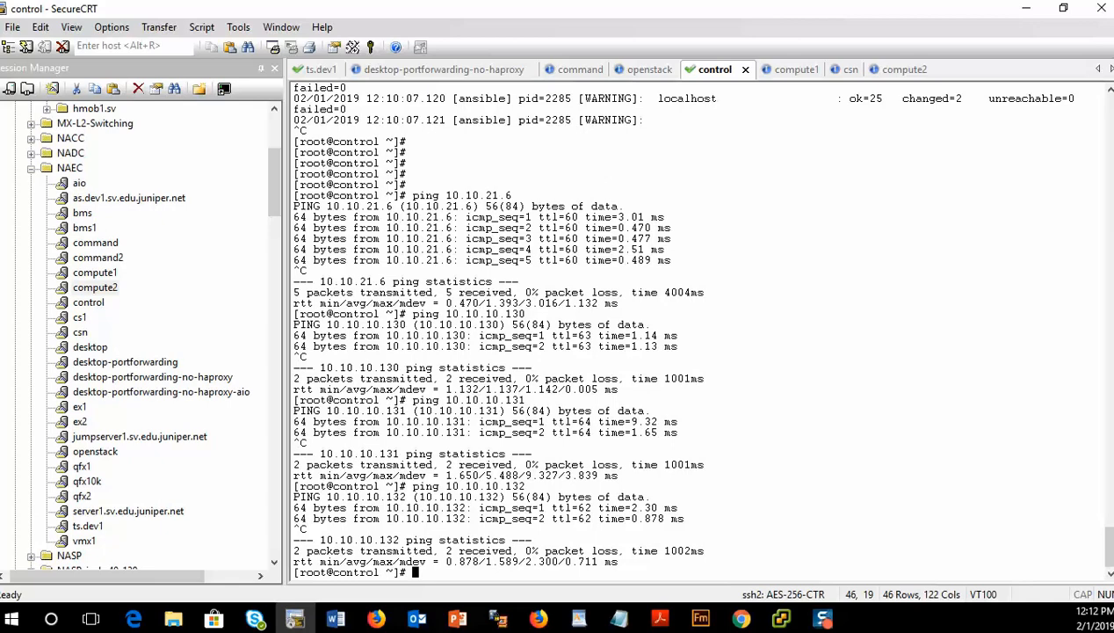
- Try to ping qfx5100-1's management address 172.25.11.21 with 'count 1'
{"action": "key", "text": "alt+Tab"}
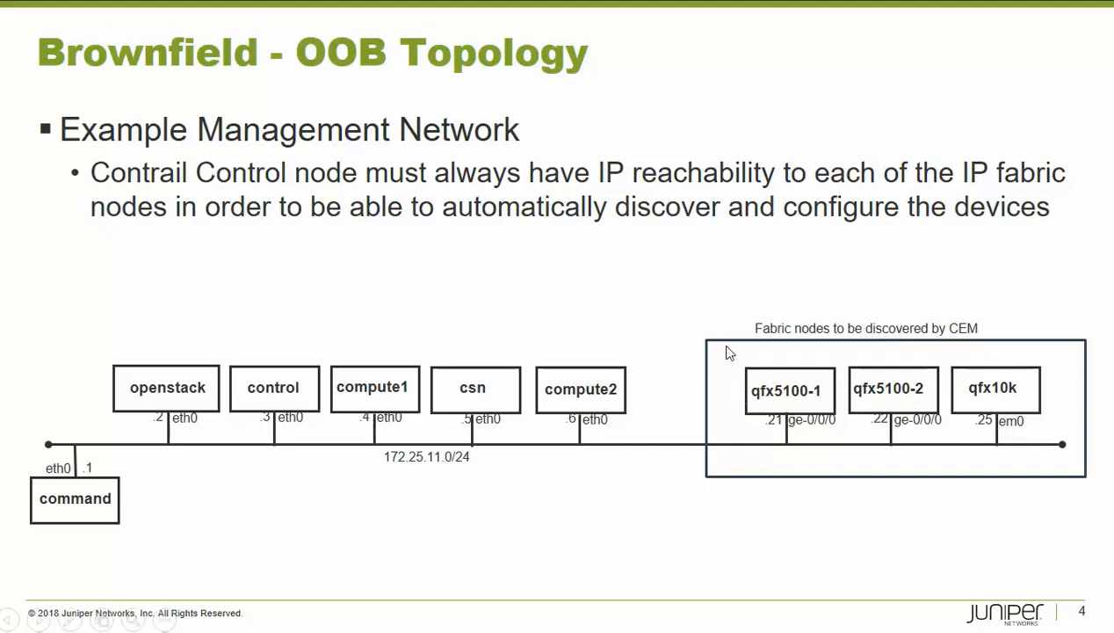
{"action": "key", "text": "alt+Tab"}
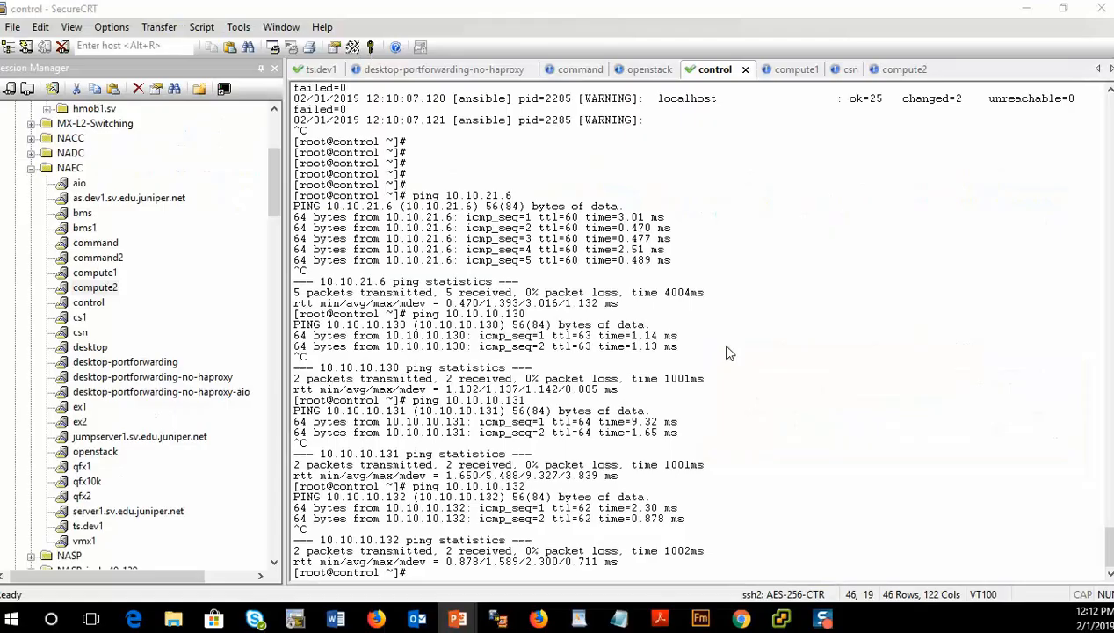
{"action": "type", "text": "ping 17u2."}
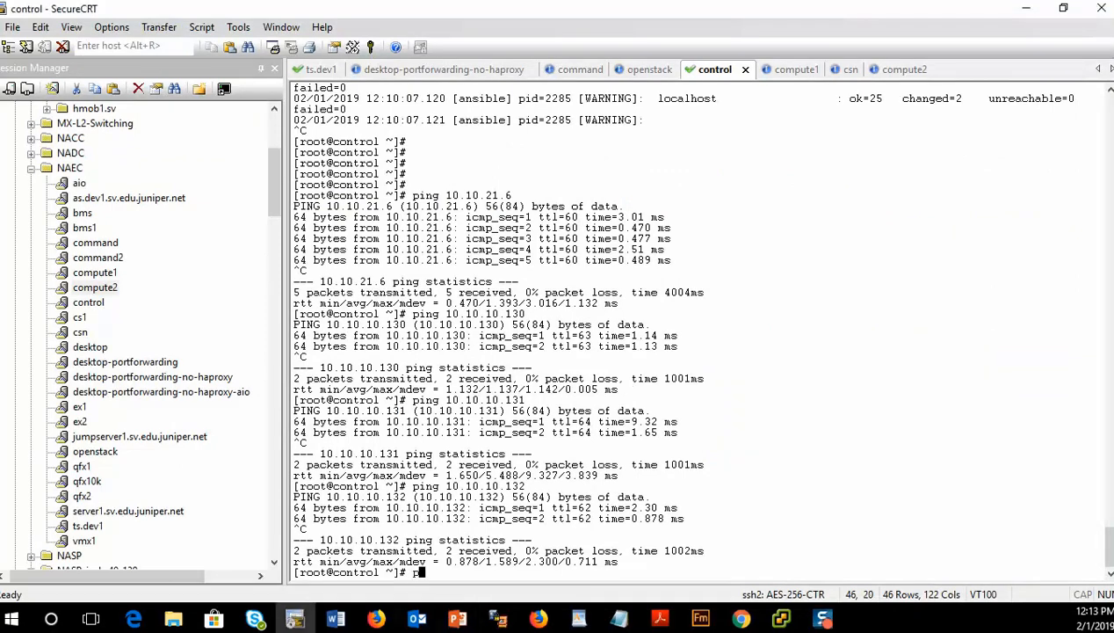
{"action": "key", "text": "BackSpace"}
{"action": "key", "text": "BackSpace"}
{"action": "key", "text": "BackSpace"}
{"action": "type", "text": "2.25.11.21 -"}
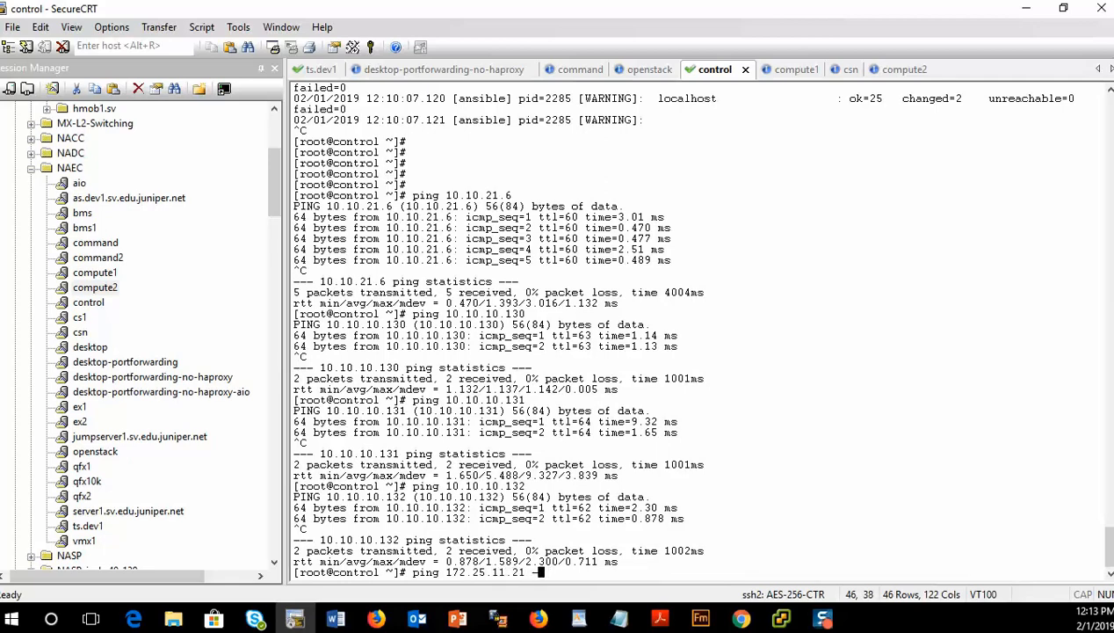
{"action": "key", "text": "BackSpace"}
{"action": "type", "text": "count 1"}
{"action": "key", "text": "Return"}
- Ping 172.25.11.21 once using the -c 1 option
{"action": "key", "text": "Up"}
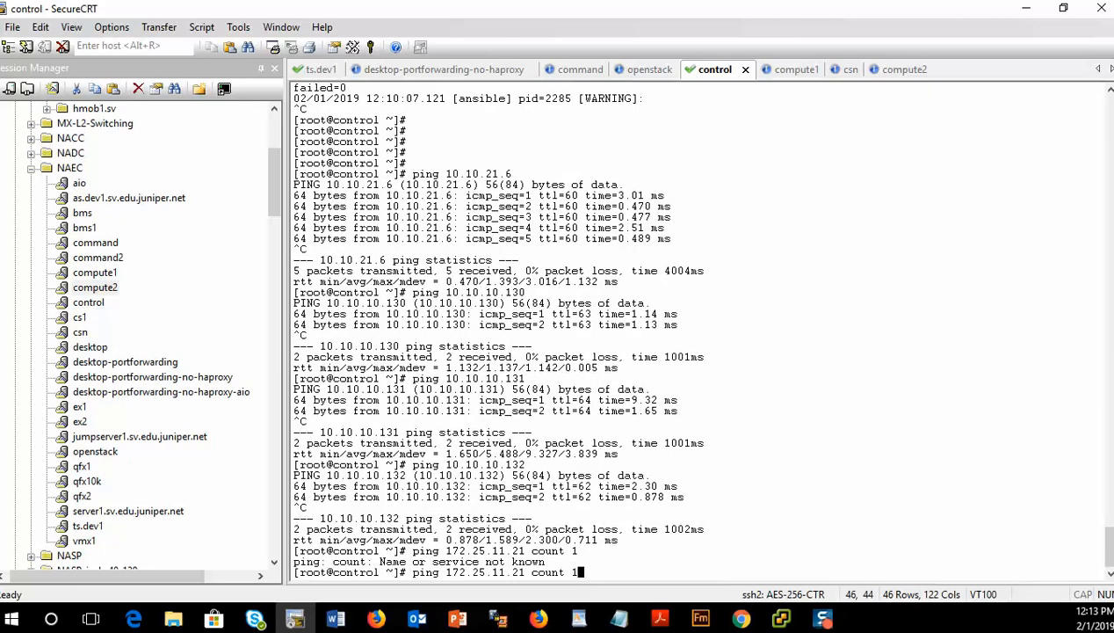
{"action": "key", "text": "BackSpace"}
{"action": "key", "text": "BackSpace"}
{"action": "key", "text": "BackSpace"}
{"action": "key", "text": "BackSpace"}
{"action": "key", "text": "BackSpace"}
{"action": "key", "text": "BackSpace"}
{"action": "key", "text": "BackSpace"}
{"action": "type", "text": "-c 1"}
{"action": "key", "text": "Return"}
- Ping qfx5100-2's management address 172.25.11.22 once with -c 1
{"action": "key", "text": "Up"}
{"action": "key", "text": "Left"}
{"action": "key", "text": "Left"}
{"action": "key", "text": "Left"}
{"action": "key", "text": "Left"}
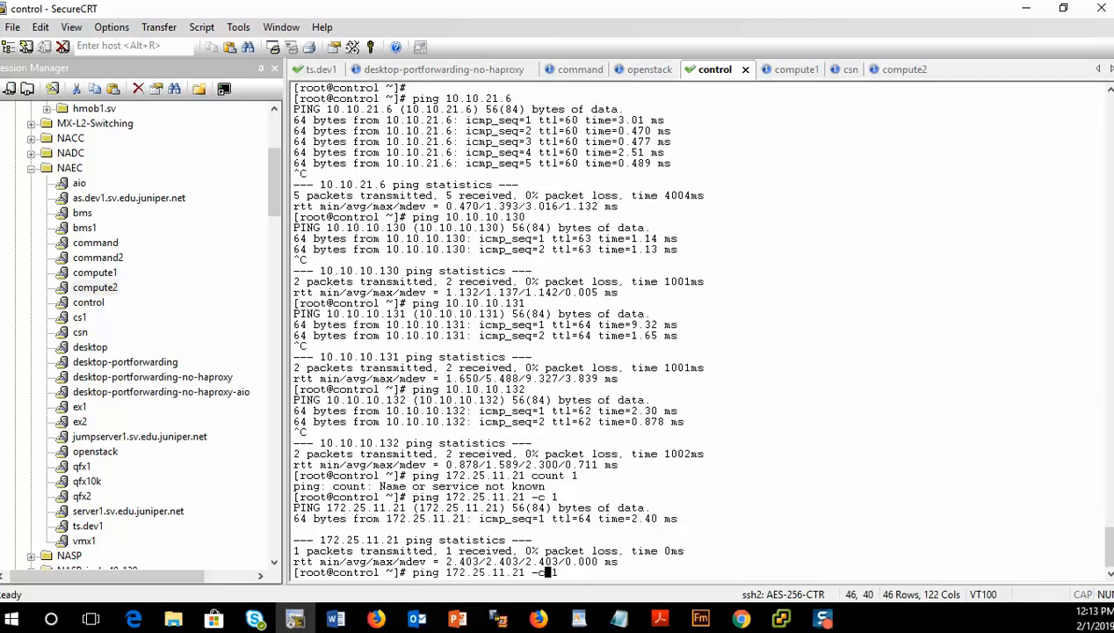
{"action": "key", "text": "Left"}
{"action": "key", "text": "BackSpace"}
{"action": "type", "text": "2"}
{"action": "key", "text": "Return"}
- Ping the qfx10k management address 172.25.11.25 once with -c 1
{"action": "key", "text": "Up"}
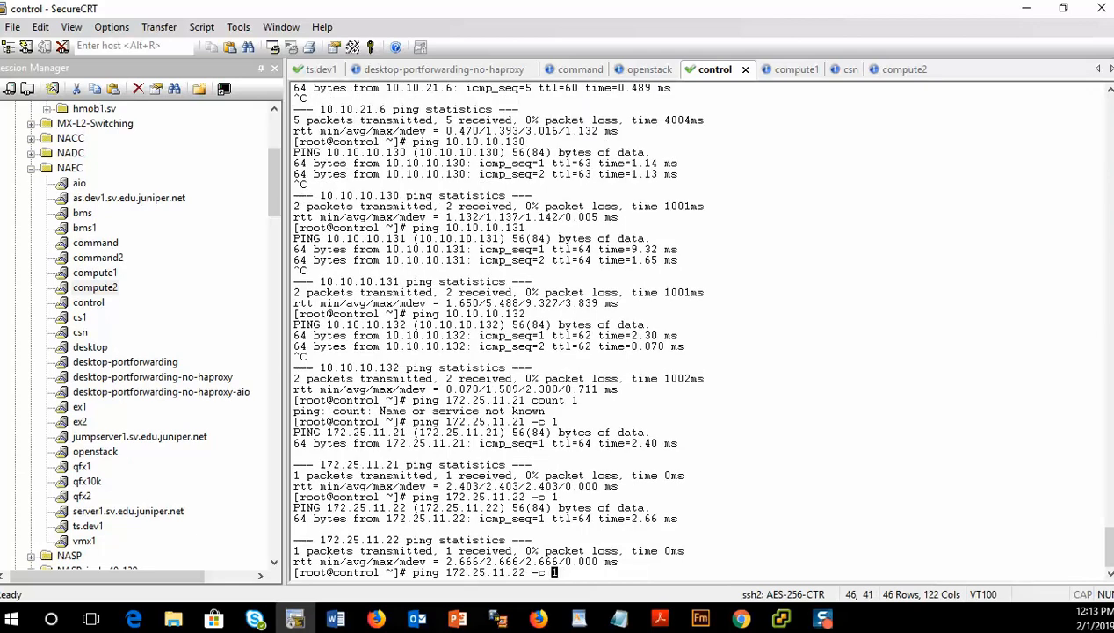
{"action": "key", "text": "Left"}
{"action": "key", "text": "Left"}
{"action": "key", "text": "Left"}
{"action": "key", "text": "Left"}
{"action": "key", "text": "Left"}
{"action": "key", "text": "BackSpace"}
{"action": "type", "text": "5"}
{"action": "key", "text": "Return"}
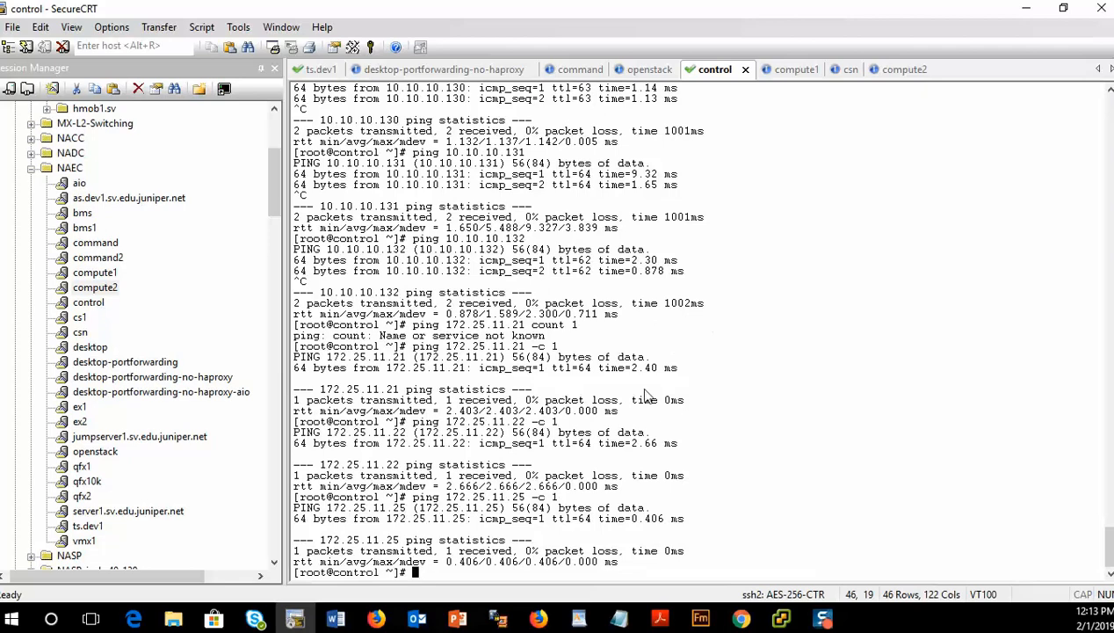
- Return to the Notepad checklist and go through the remaining verification and Brownfield Wizard items
{"action": "mouse_move", "coordinate": [620, 622]}
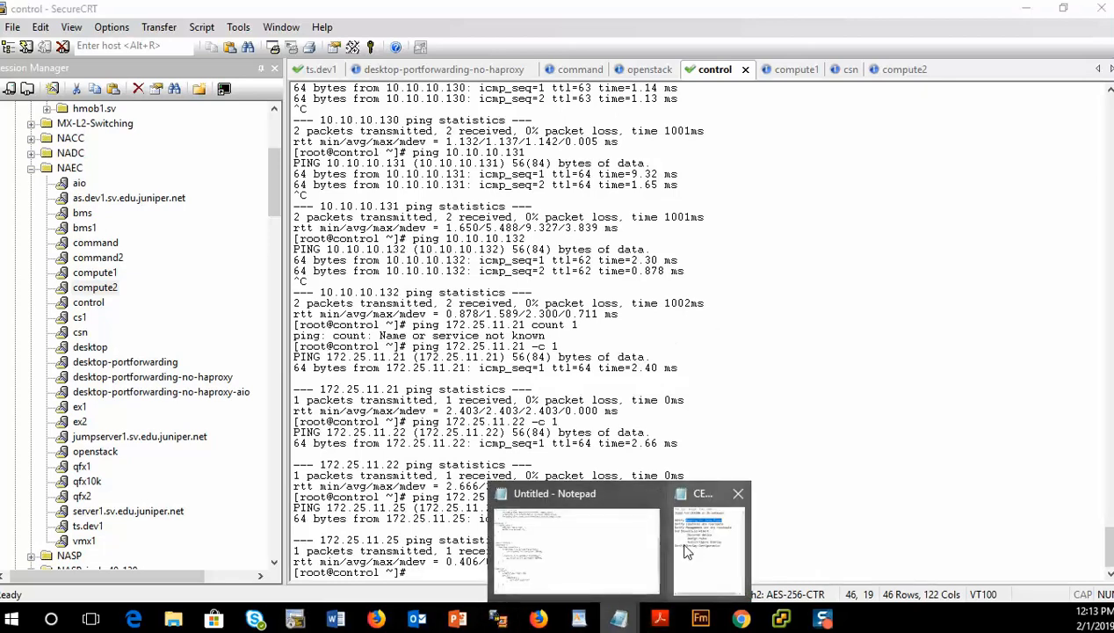
{"action": "left_click", "coordinate": [708, 536]}
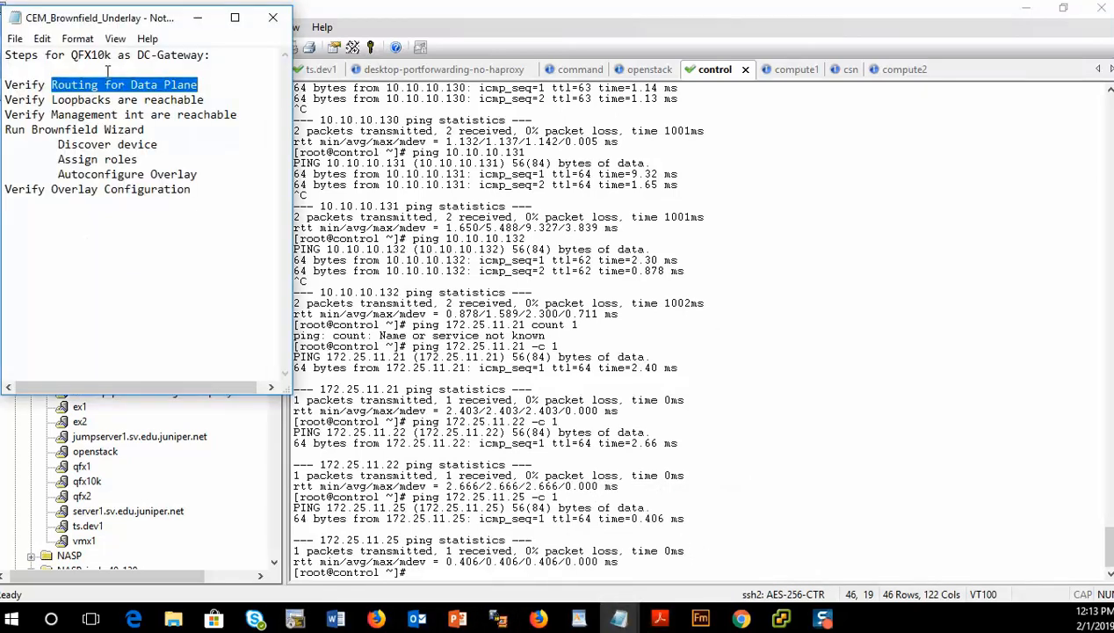
{"action": "left_click_drag", "start_coordinate": [58, 111], "coordinate": [192, 115]}
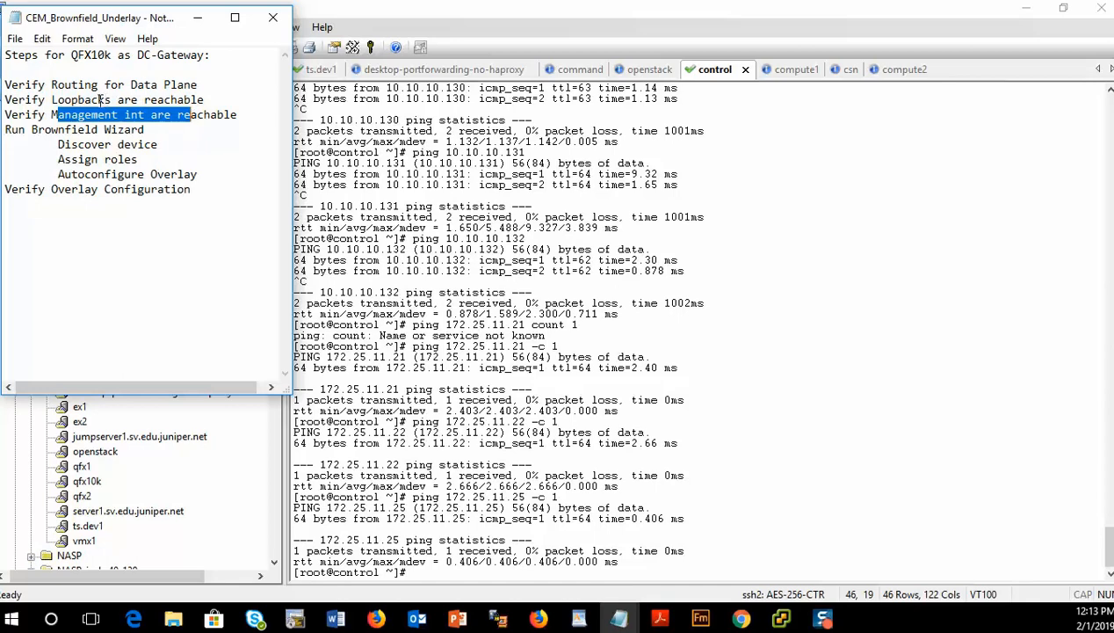
{"action": "left_click_drag", "start_coordinate": [63, 100], "coordinate": [201, 100]}
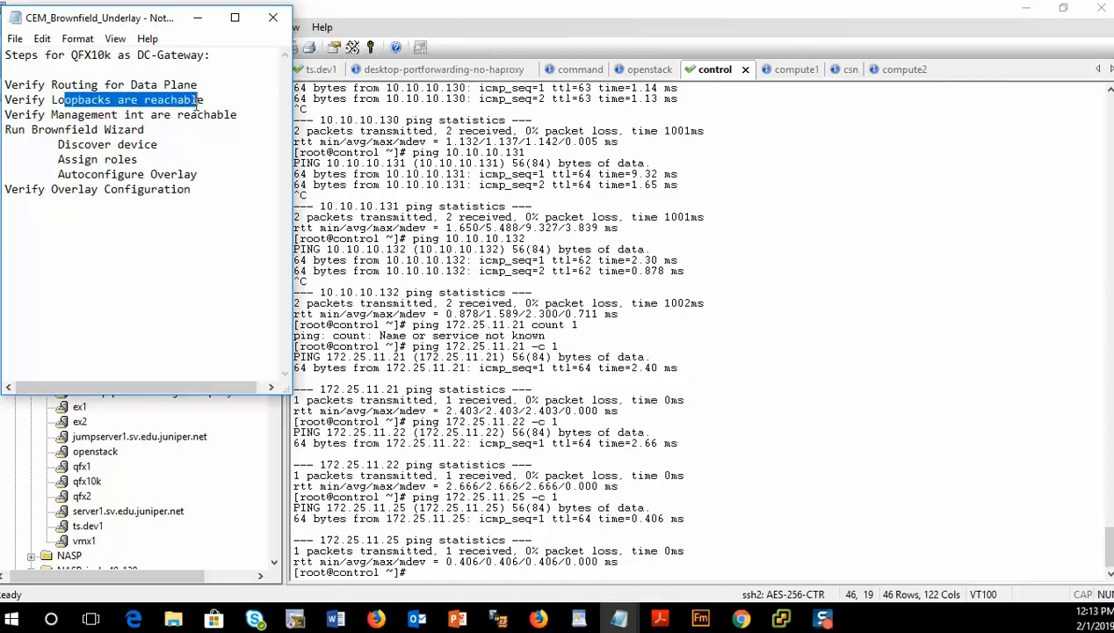
{"action": "left_click_drag", "start_coordinate": [5, 129], "coordinate": [149, 131]}
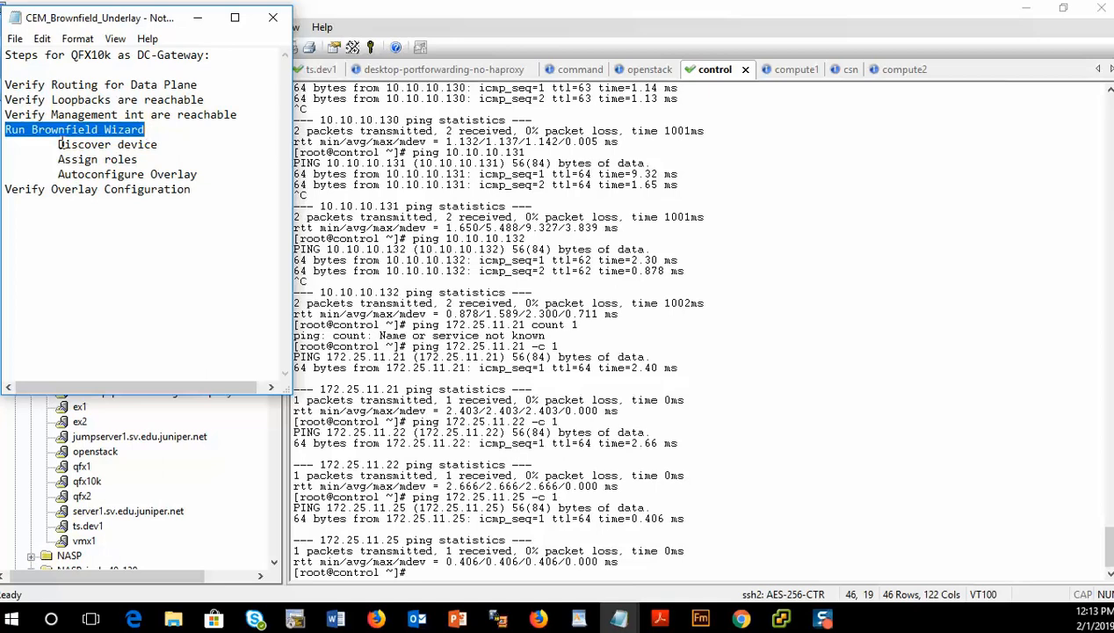
{"action": "left_click_drag", "start_coordinate": [60, 144], "coordinate": [161, 147]}
{"action": "left_click", "coordinate": [164, 147]}
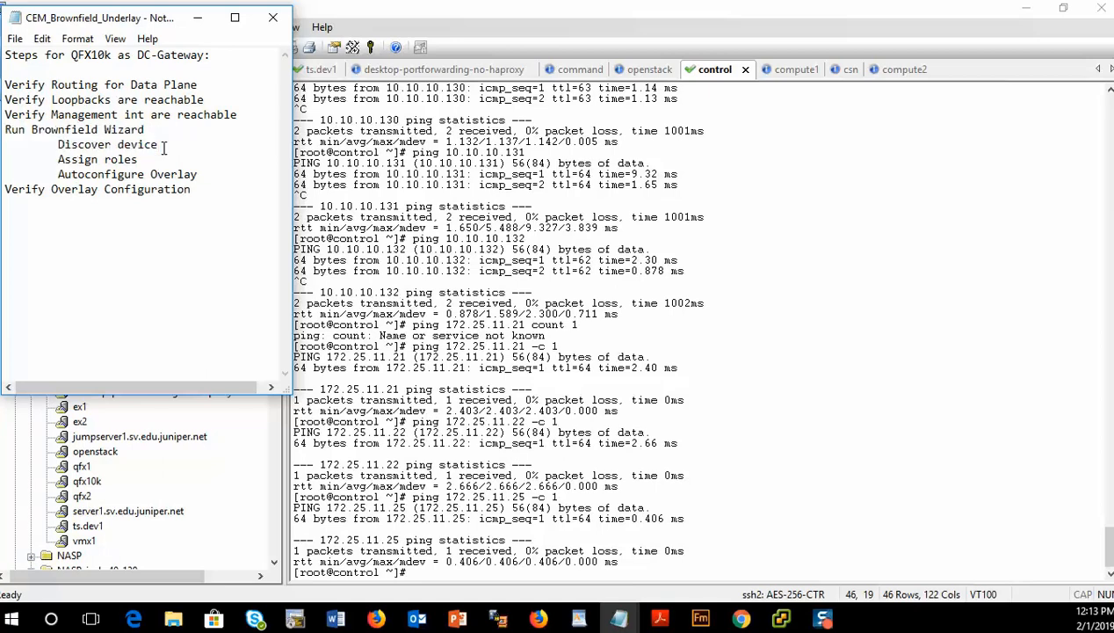
{"action": "left_click_drag", "start_coordinate": [58, 159], "coordinate": [148, 155]}
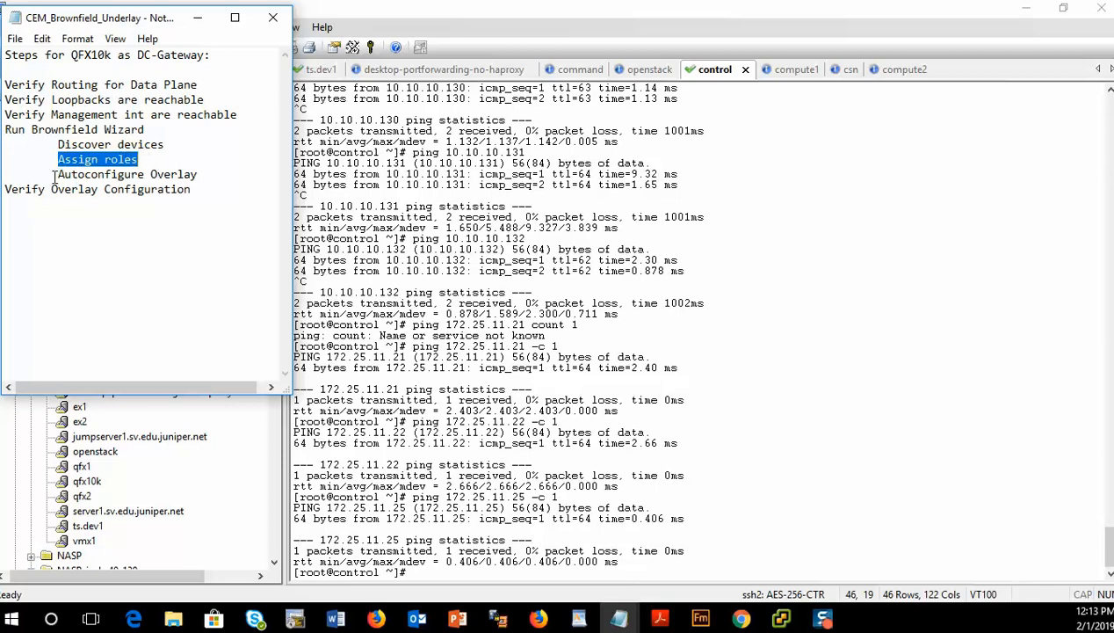
{"action": "left_click_drag", "start_coordinate": [58, 174], "coordinate": [210, 179]}
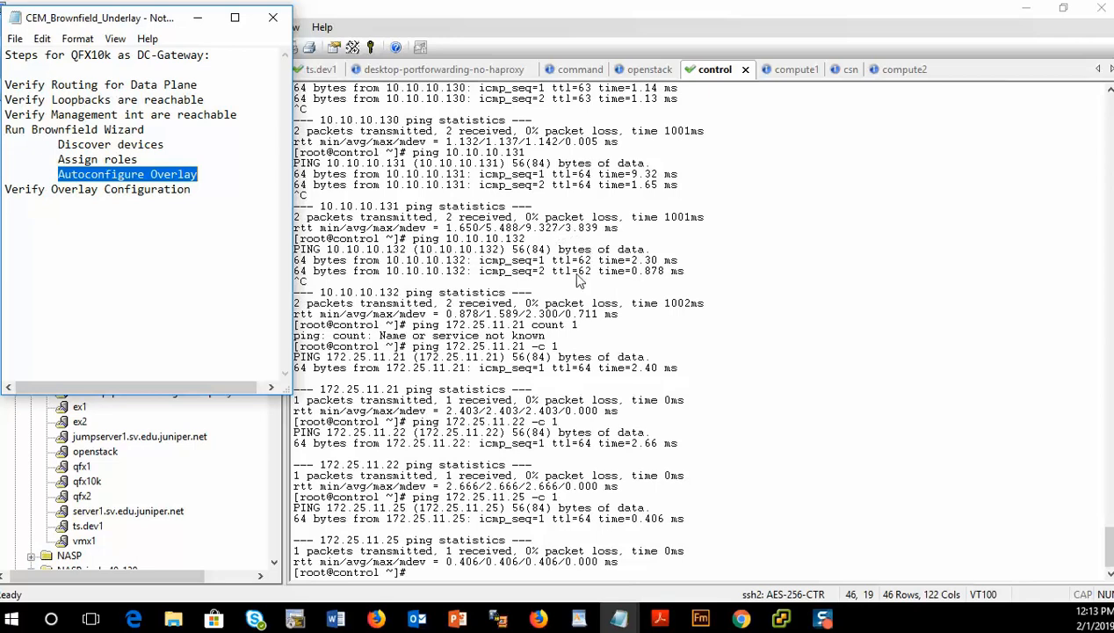
- Open Contrail Command in the browser and log in as admin with the account password
{"action": "left_click", "coordinate": [742, 619]}
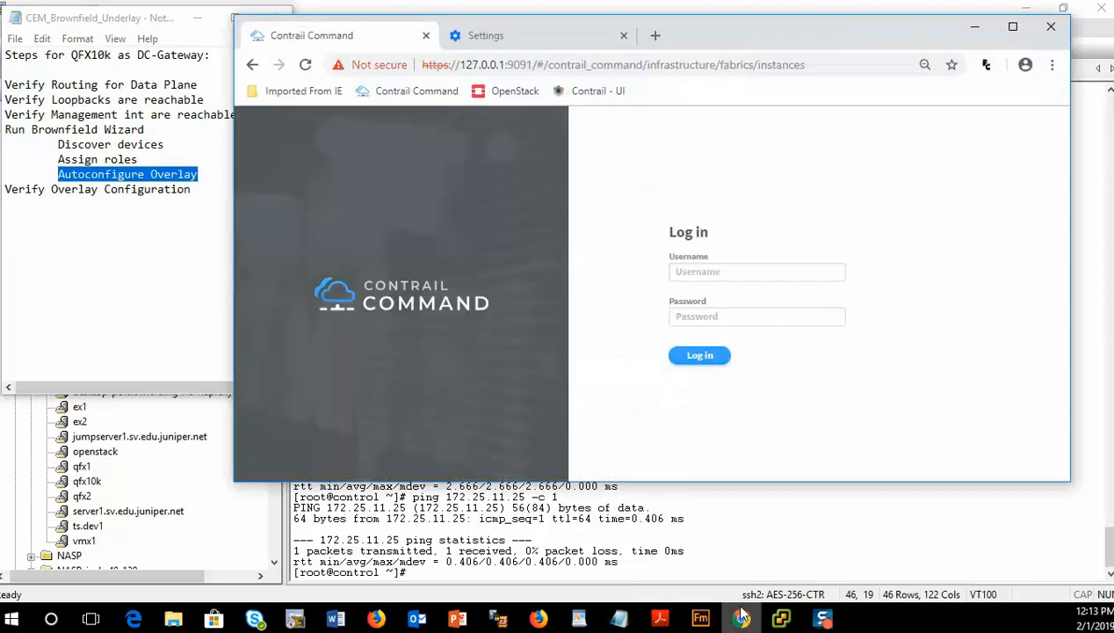
{"action": "left_click", "coordinate": [697, 274]}
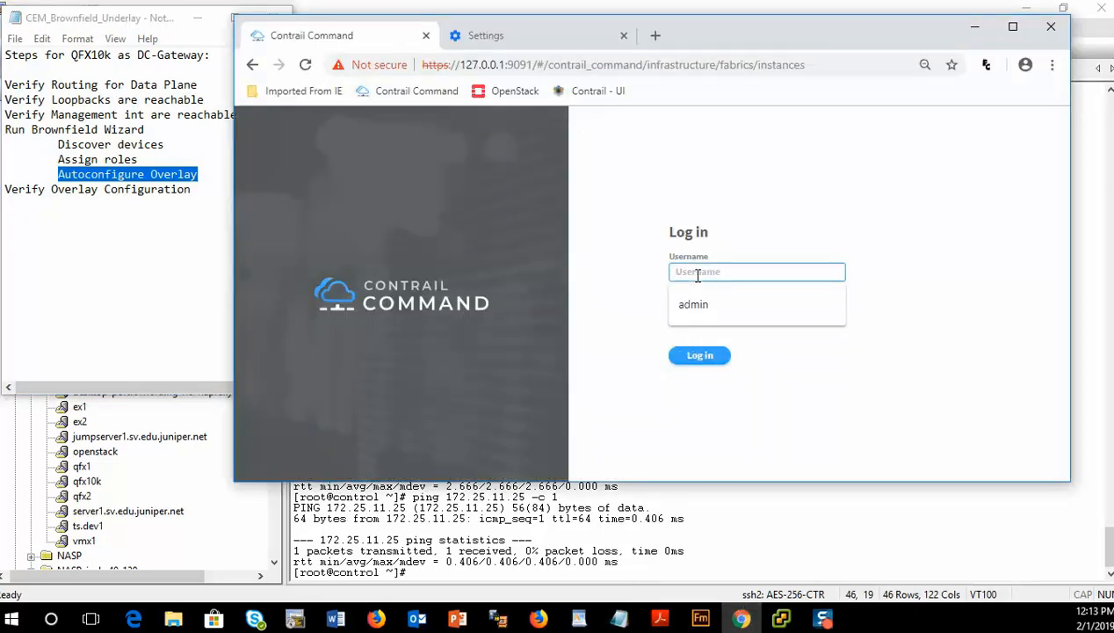
{"action": "type", "text": "admin"}
{"action": "key", "text": "Tab"}
{"action": "type", "text": "con"}
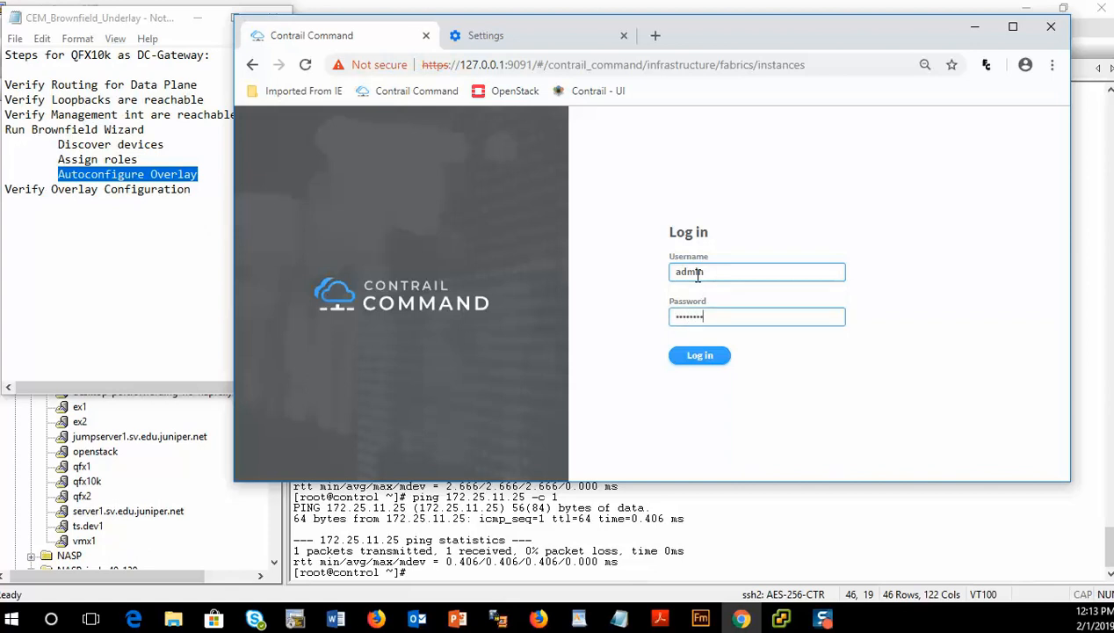
{"action": "key", "text": "Return"}
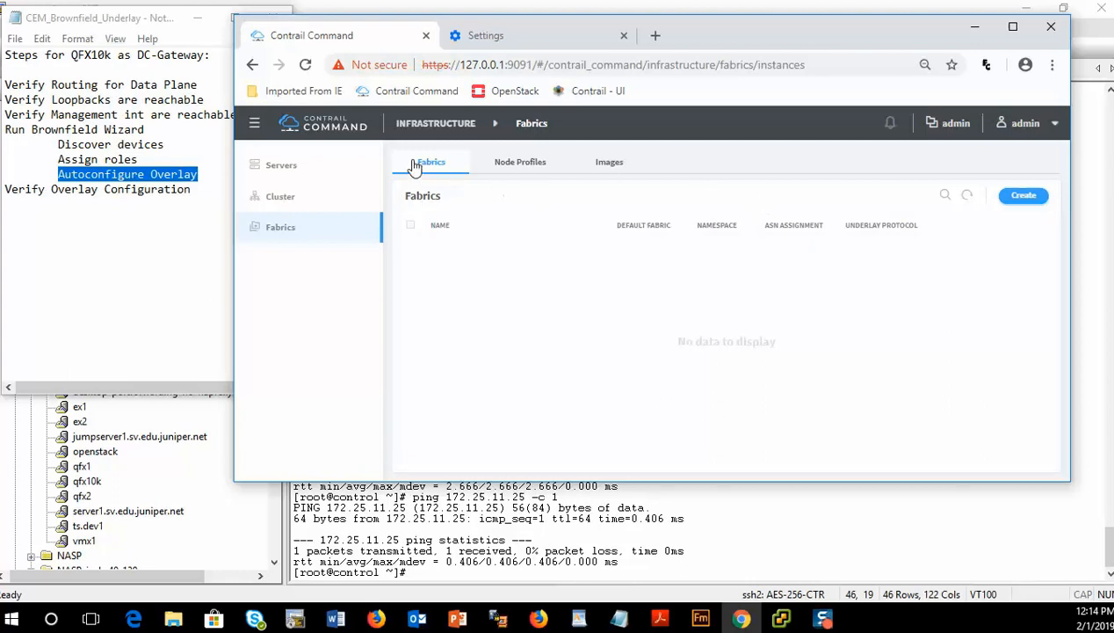
- Start creating a new fabric using the Existing Fabric provisioning option
{"action": "left_click", "coordinate": [254, 123]}
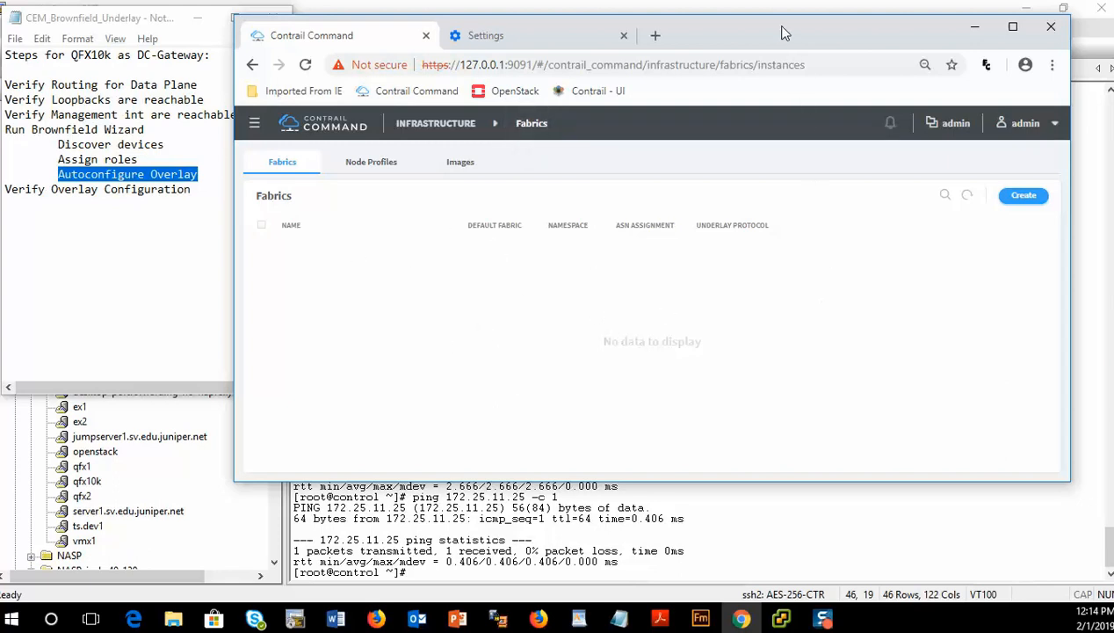
{"action": "left_click_drag", "start_coordinate": [774, 26], "coordinate": [805, 13]}
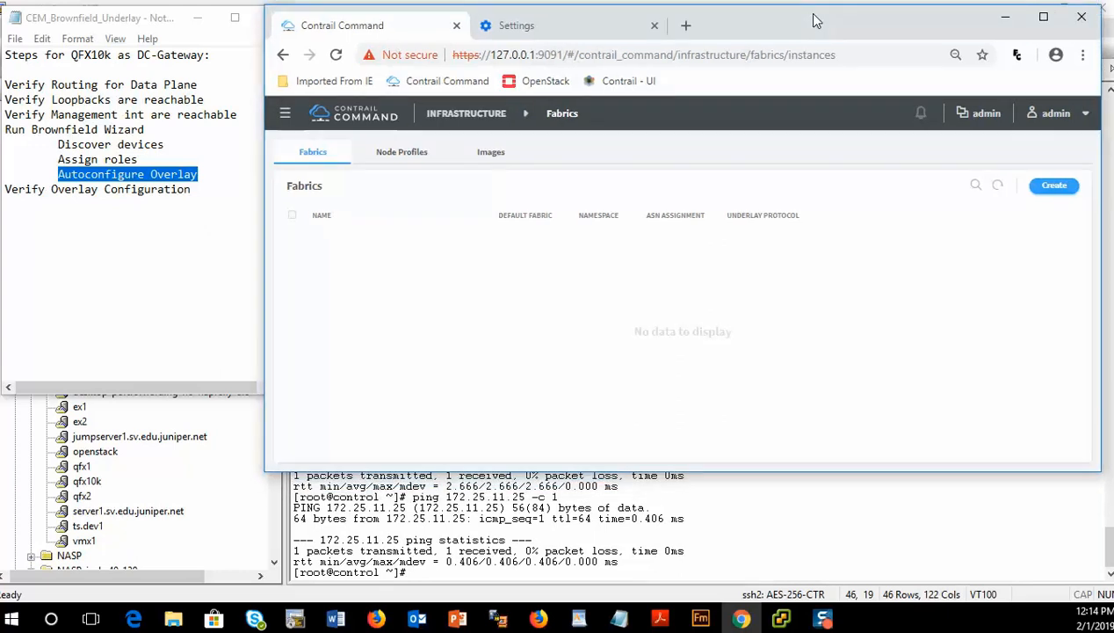
{"action": "left_click", "coordinate": [1055, 187]}
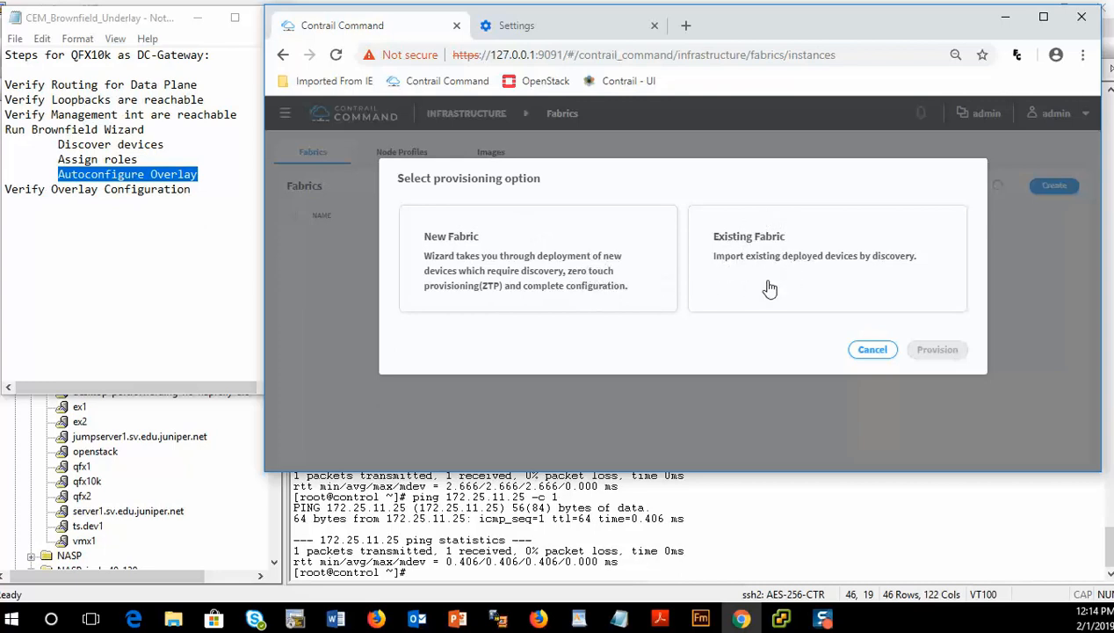
{"action": "left_click", "coordinate": [729, 260]}
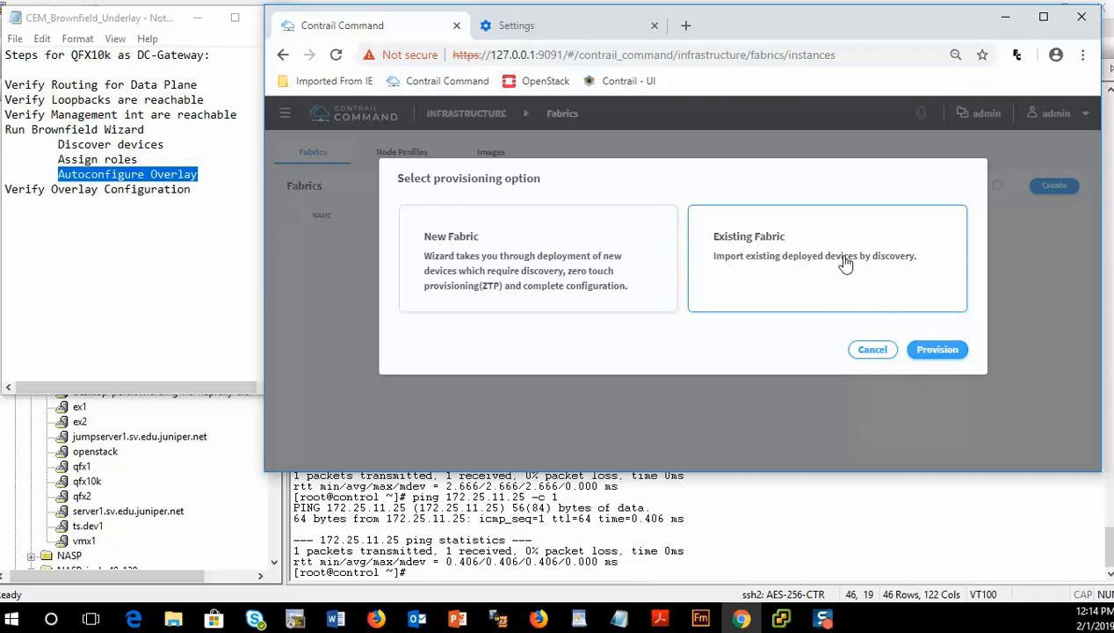
{"action": "left_click", "coordinate": [924, 348]}
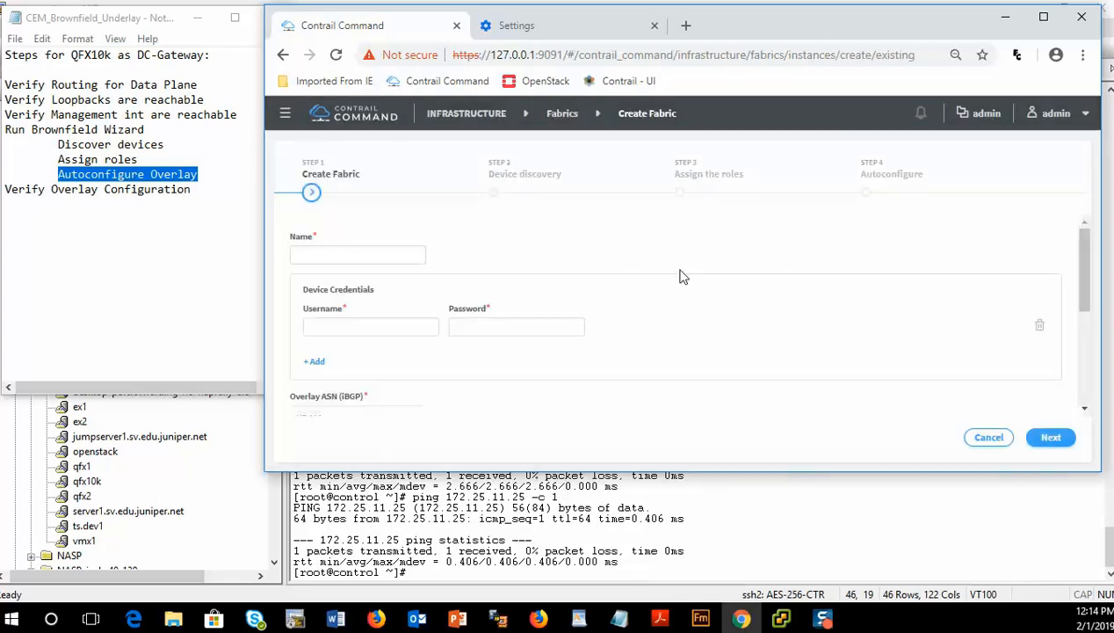
- Name the fabric Brownfield and enter device credentials with username lab and the device password
{"action": "left_click", "coordinate": [332, 250]}
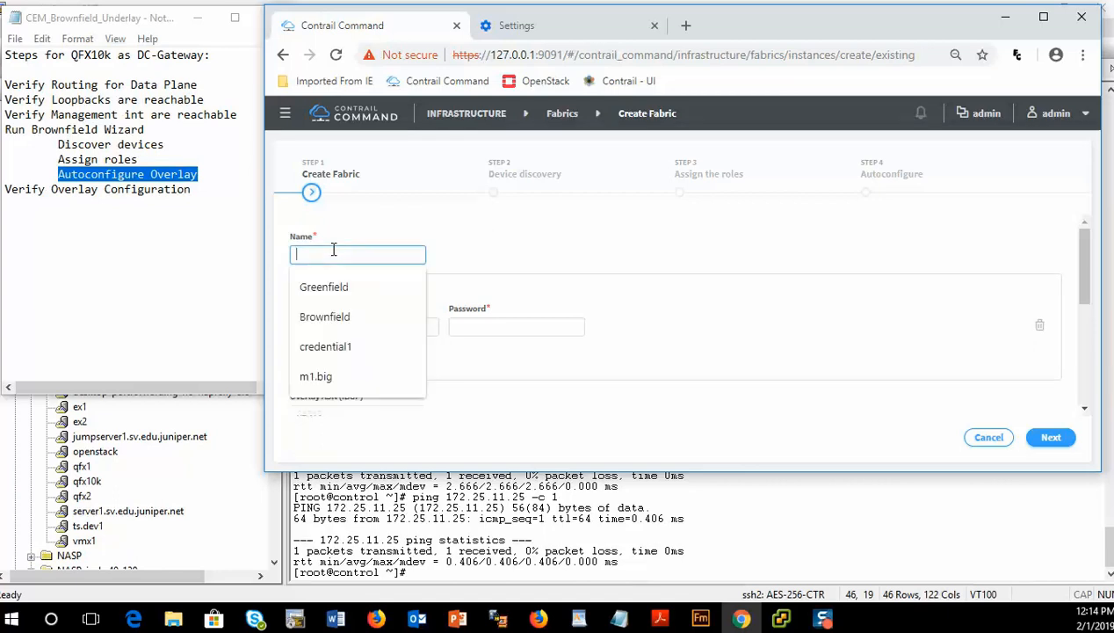
{"action": "left_click", "coordinate": [342, 318]}
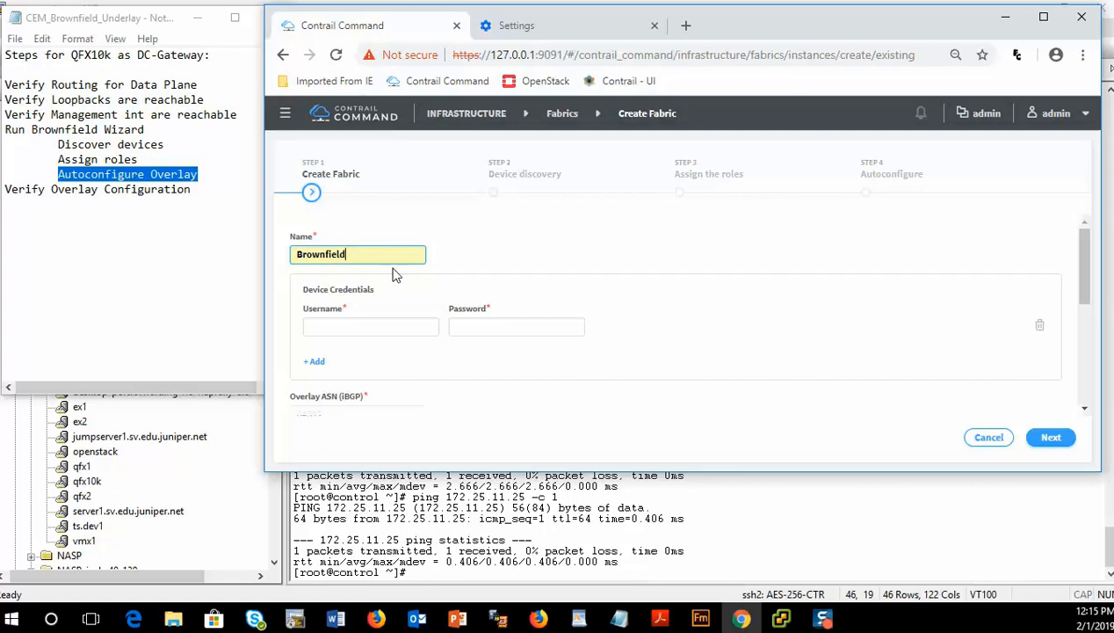
{"action": "left_click", "coordinate": [368, 326]}
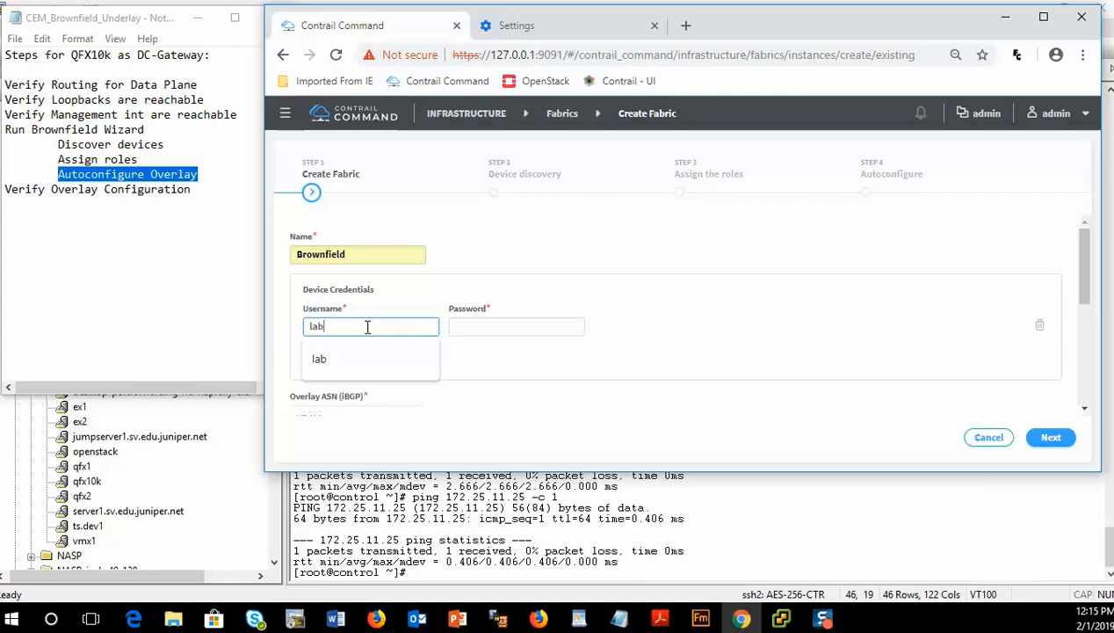
{"action": "key", "text": "Tab"}
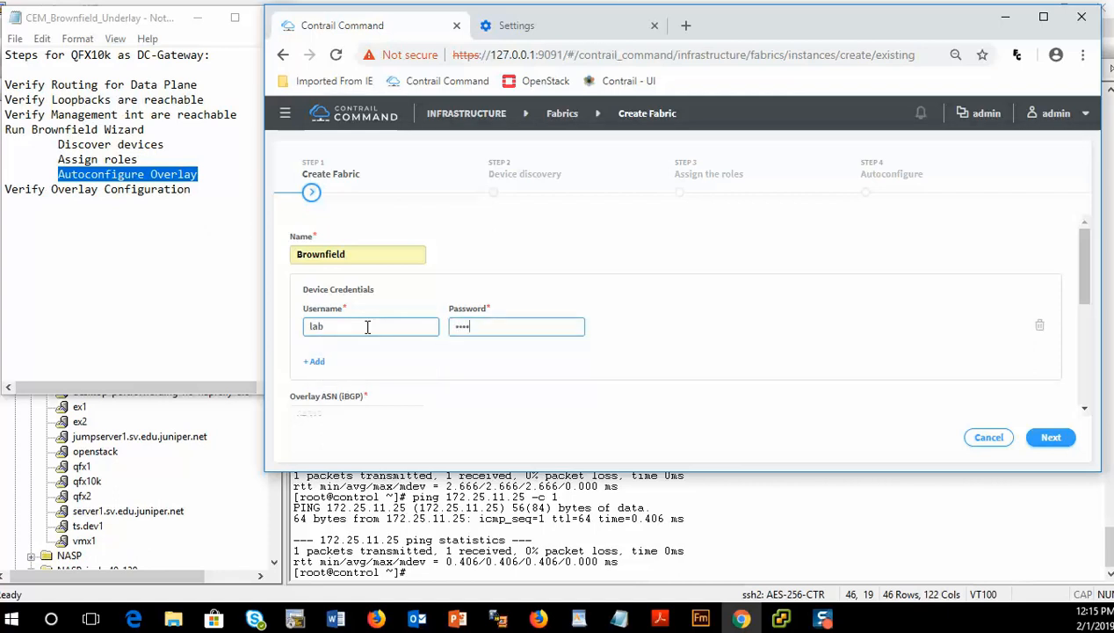
{"action": "left_click", "coordinate": [545, 378]}
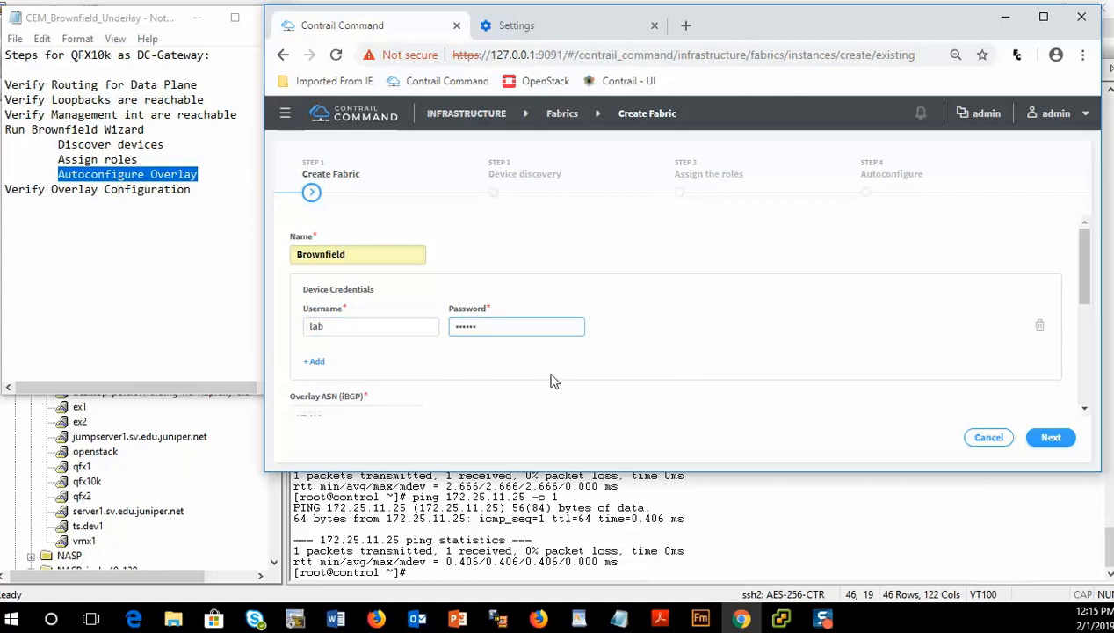
- Review the overlay ASN, node profiles and management subnet fields of the fabric form
{"action": "scroll", "coordinate": [554, 379], "scroll_direction": "down", "scroll_amount": 1}
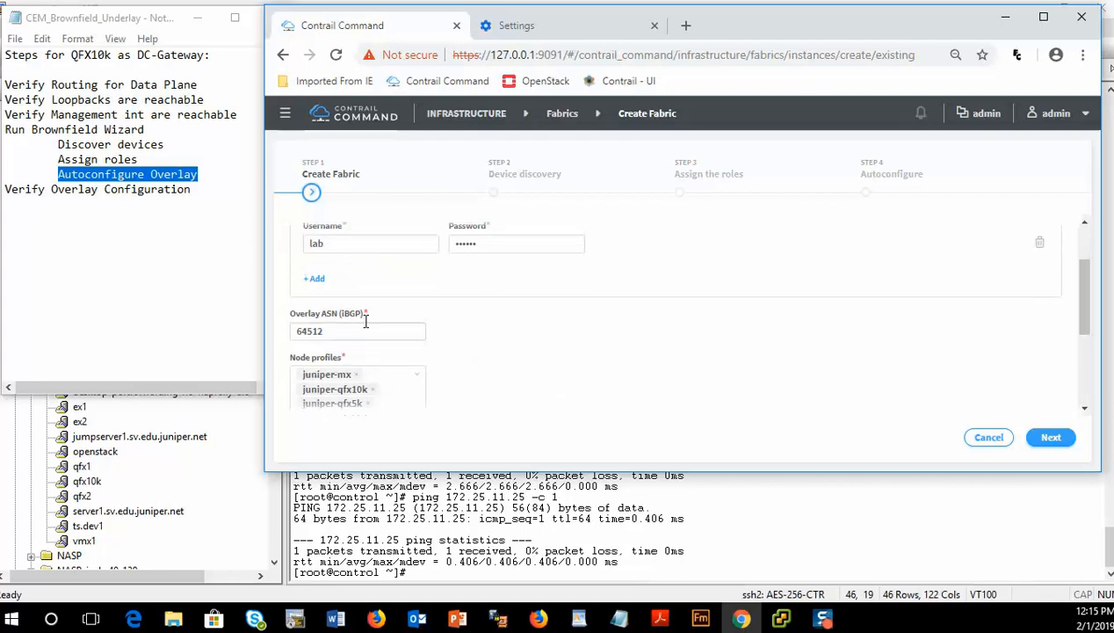
{"action": "left_click", "coordinate": [330, 328]}
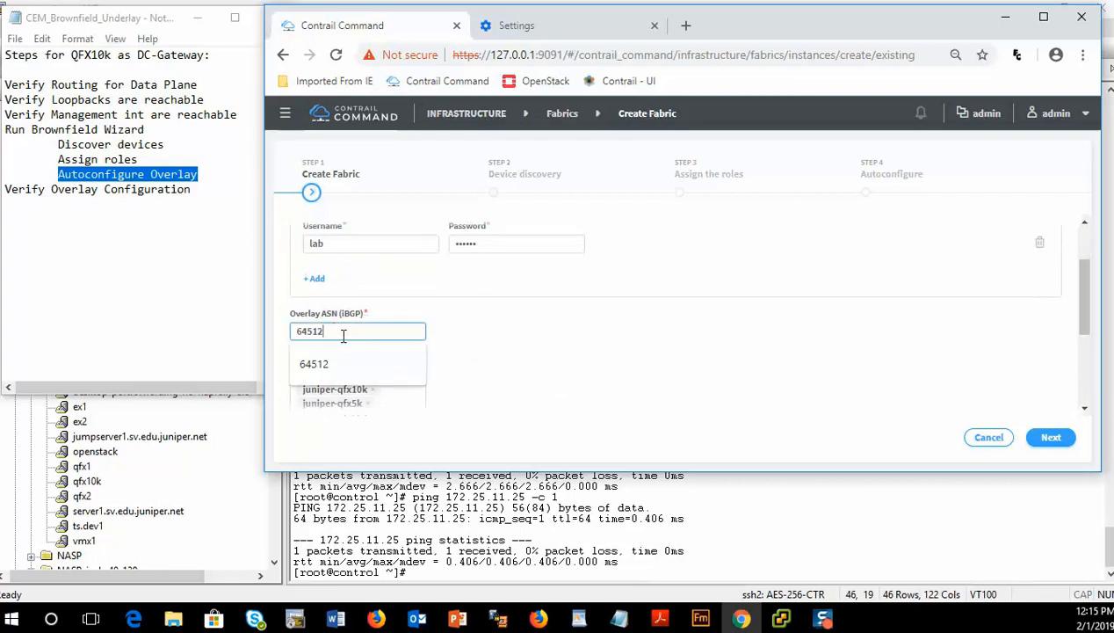
{"action": "left_click_drag", "start_coordinate": [343, 335], "coordinate": [296, 331]}
{"action": "left_click", "coordinate": [285, 340]}
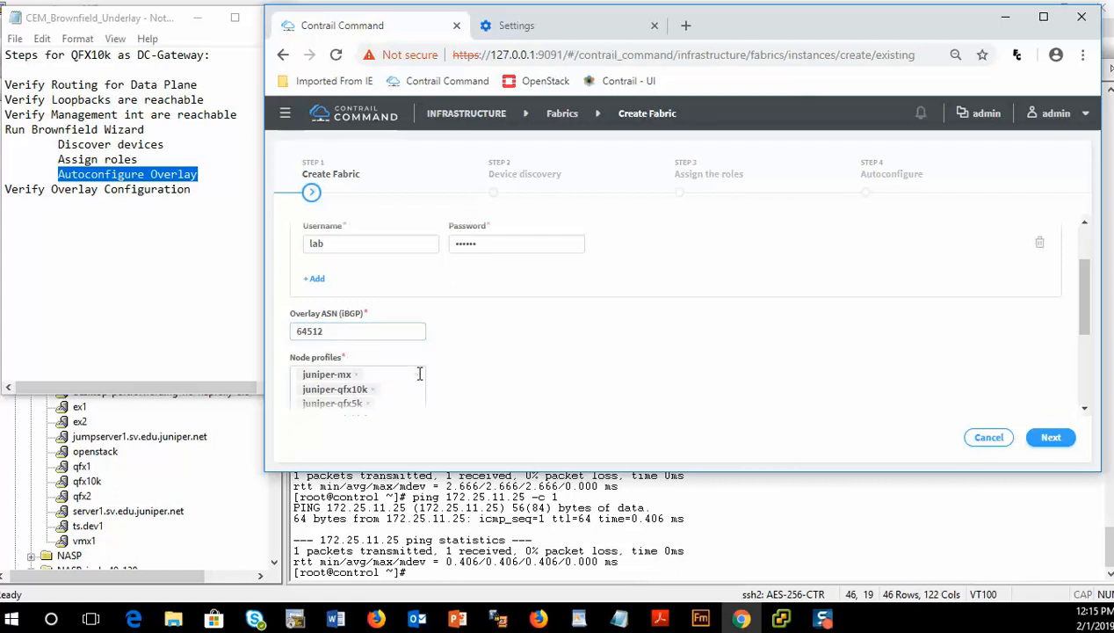
{"action": "scroll", "coordinate": [517, 303], "scroll_direction": "down", "scroll_amount": 1}
{"action": "scroll", "coordinate": [518, 297], "scroll_direction": "down", "scroll_amount": 2}
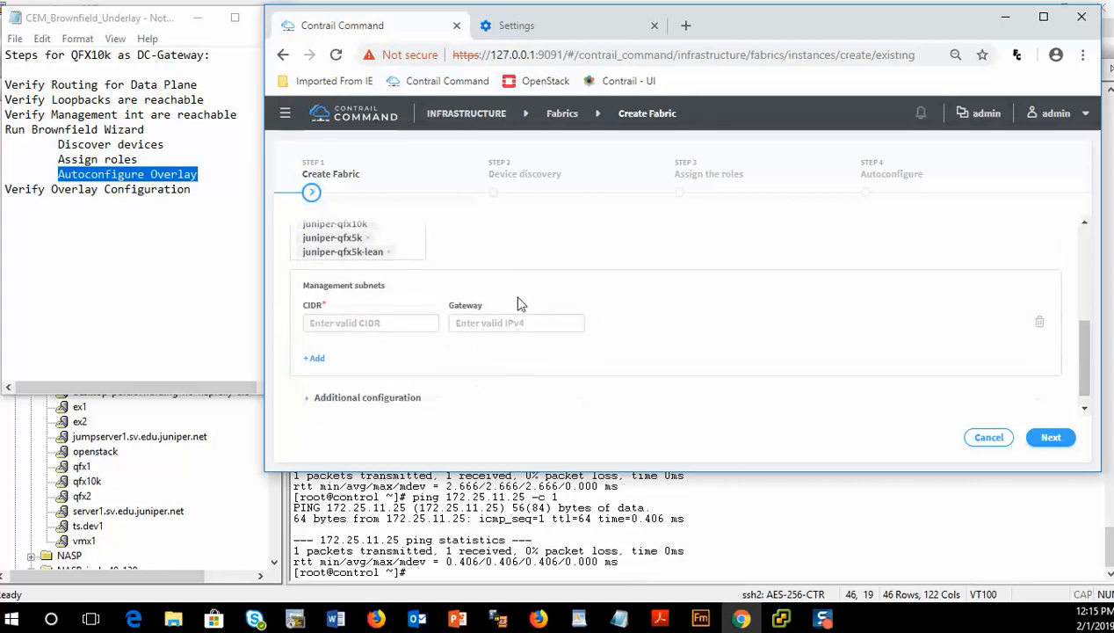
{"action": "scroll", "coordinate": [520, 303], "scroll_direction": "up", "scroll_amount": 1}
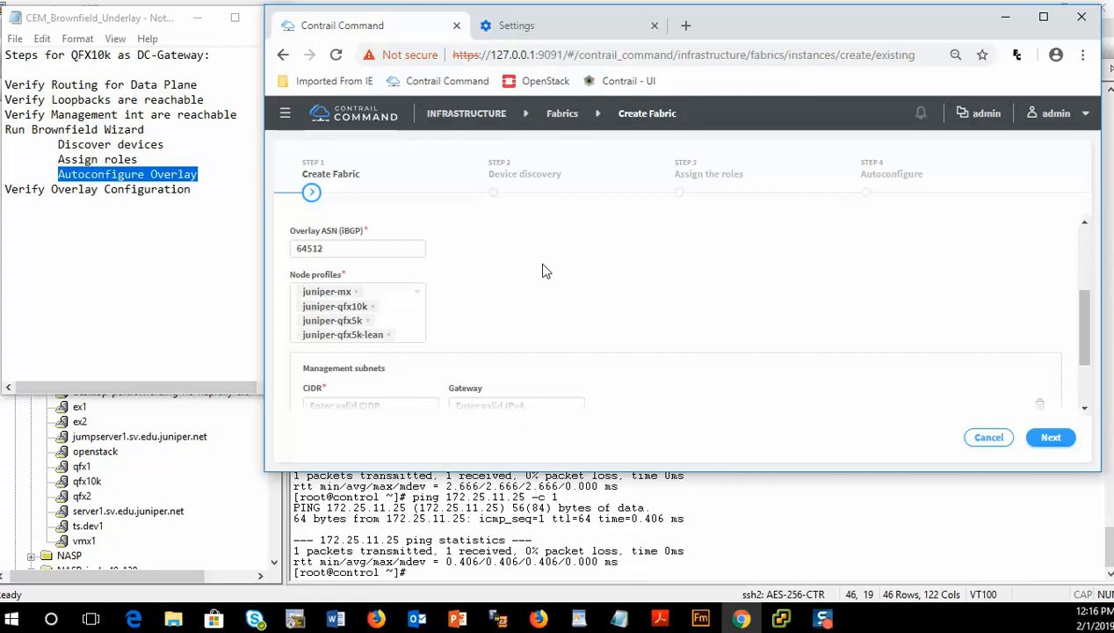
- Set the management subnet CIDR to 172.25.11.0/24
{"action": "scroll", "coordinate": [556, 291], "scroll_direction": "down", "scroll_amount": 1}
{"action": "left_click", "coordinate": [349, 310]}
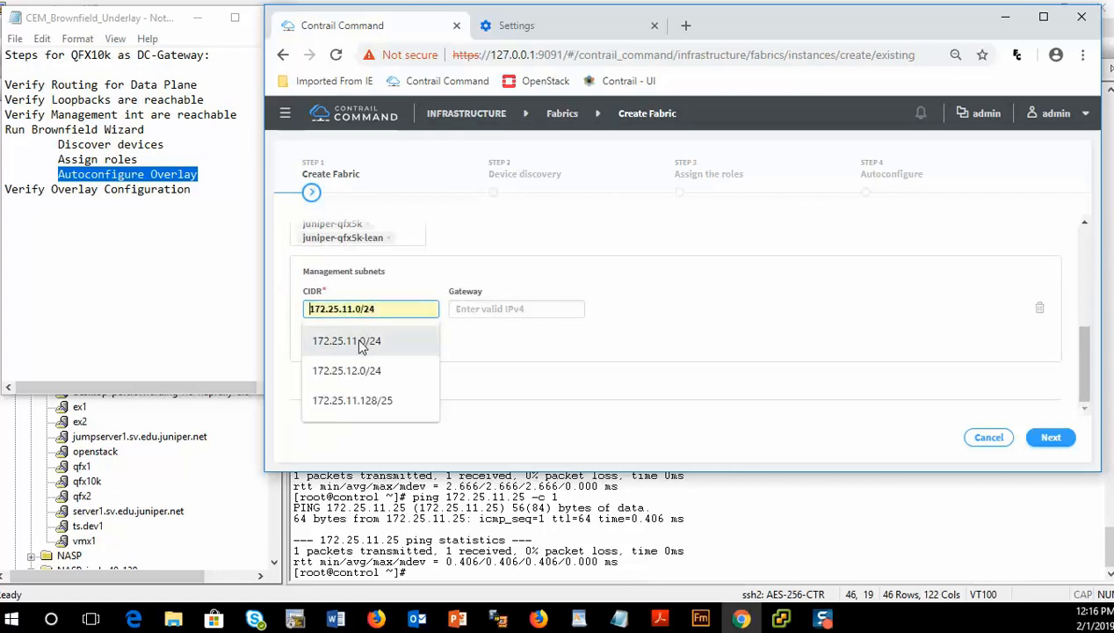
{"action": "left_click", "coordinate": [366, 342]}
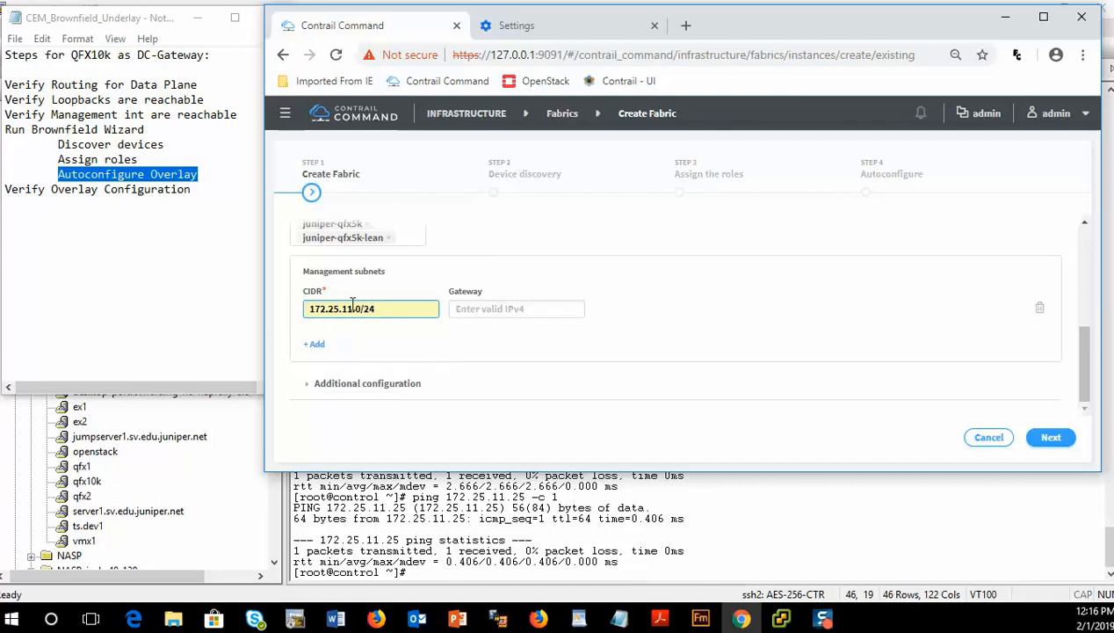
{"action": "left_click_drag", "start_coordinate": [358, 307], "coordinate": [378, 308]}
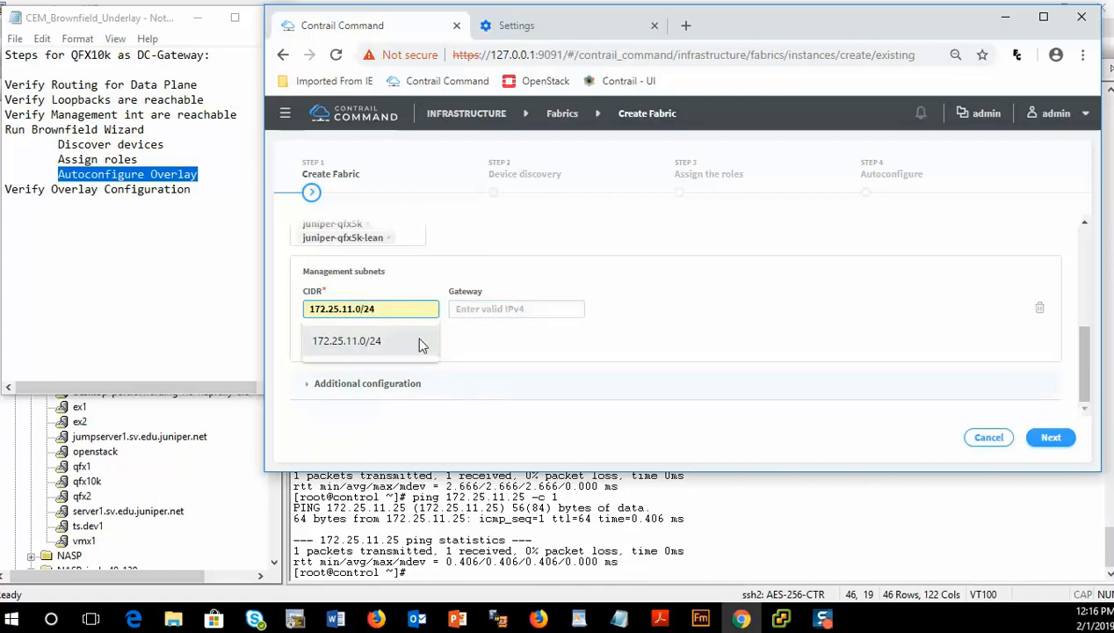
{"action": "left_click", "coordinate": [523, 385]}
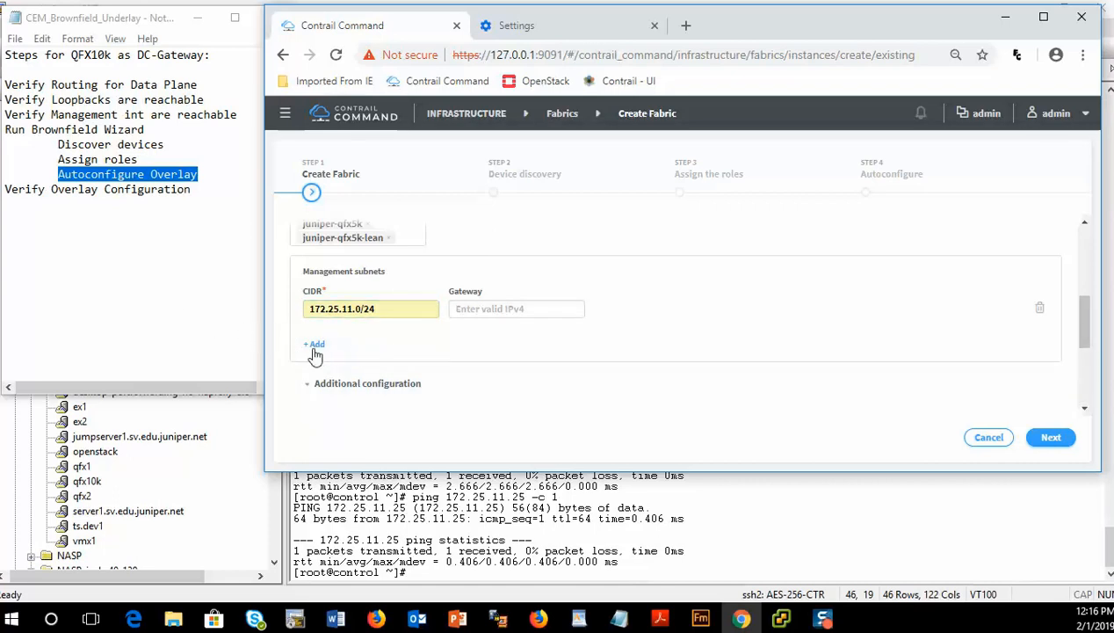
{"action": "left_click", "coordinate": [383, 310]}
{"action": "left_click", "coordinate": [490, 376]}
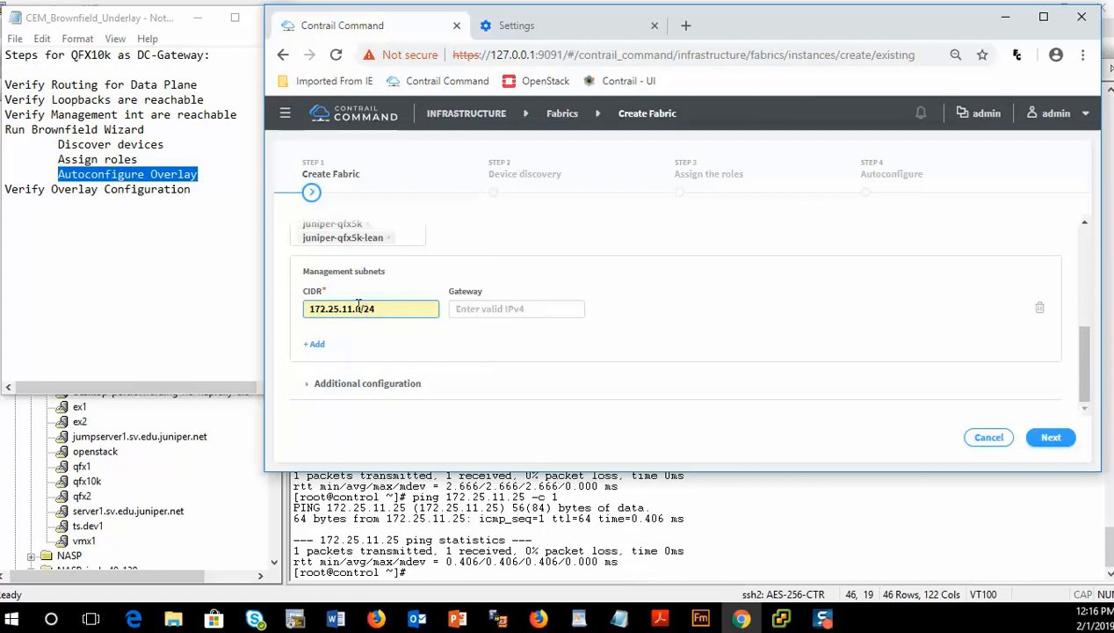
- Set the management subnet gateway to 172.25.11.3 and proceed to device discovery
{"action": "scroll", "coordinate": [363, 295], "scroll_direction": "up", "scroll_amount": 2}
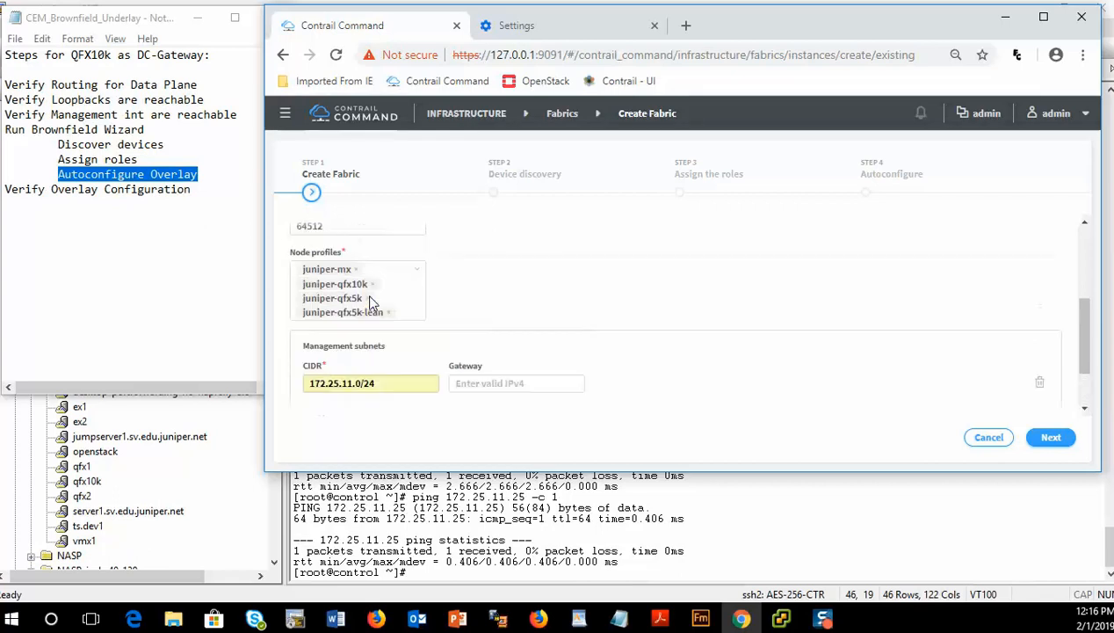
{"action": "scroll", "coordinate": [364, 281], "scroll_direction": "up", "scroll_amount": 4}
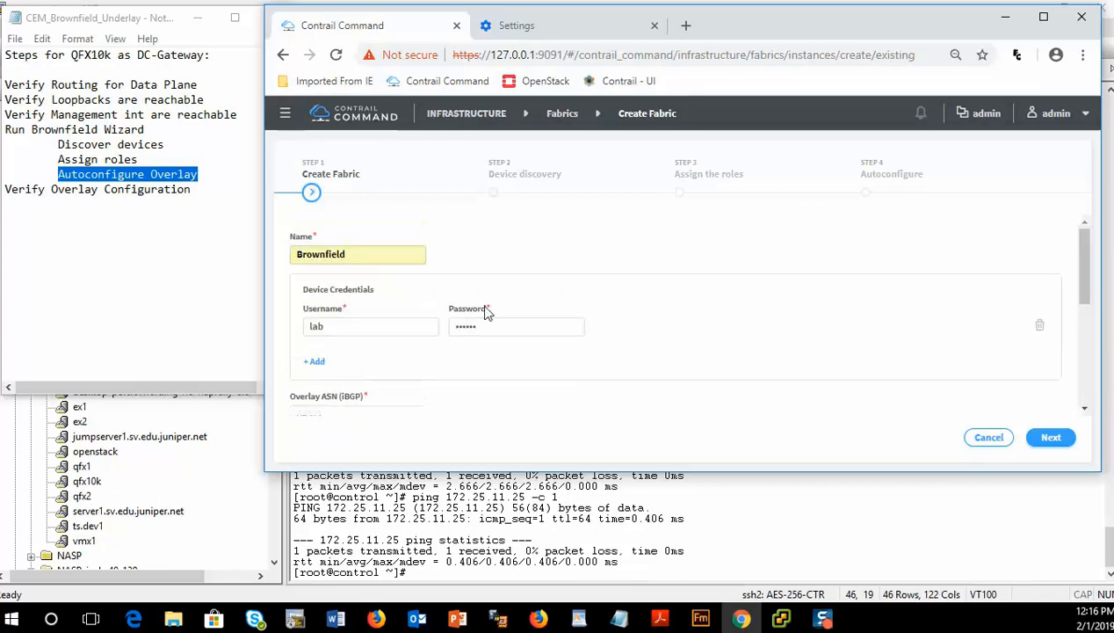
{"action": "scroll", "coordinate": [488, 368], "scroll_direction": "down", "scroll_amount": 6}
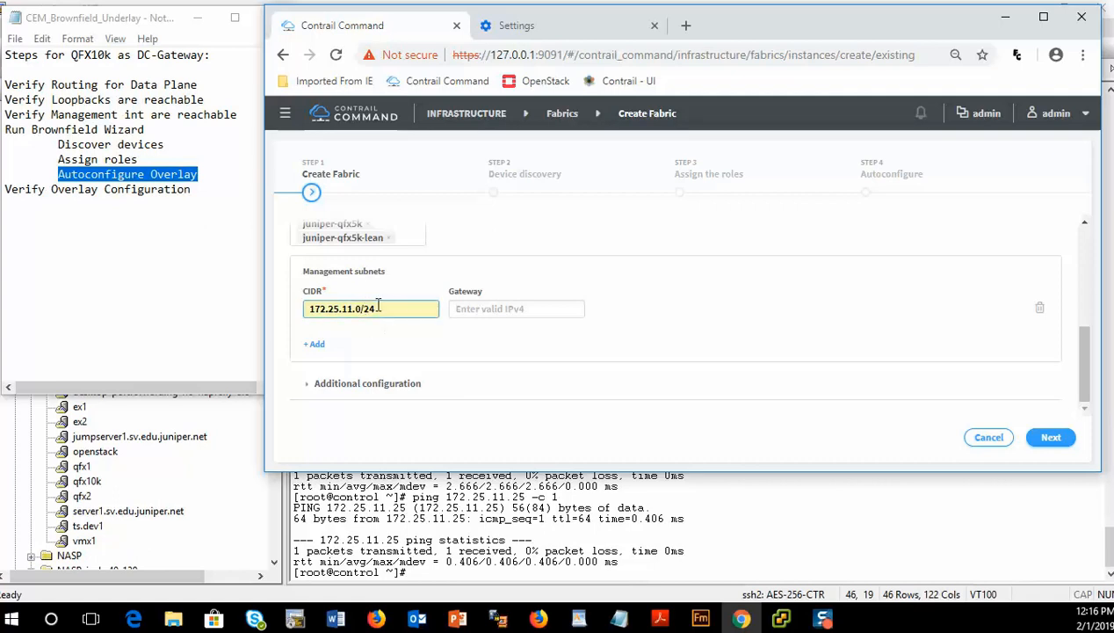
{"action": "left_click", "coordinate": [482, 312]}
{"action": "scroll", "coordinate": [368, 293], "scroll_direction": "up", "scroll_amount": 1}
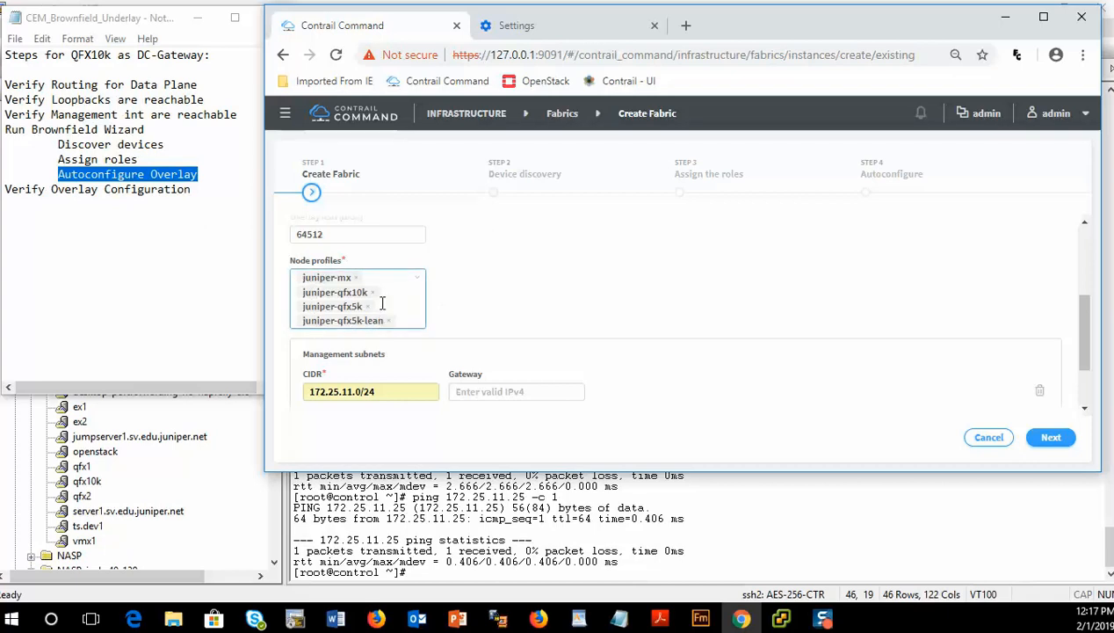
{"action": "left_click", "coordinate": [512, 388]}
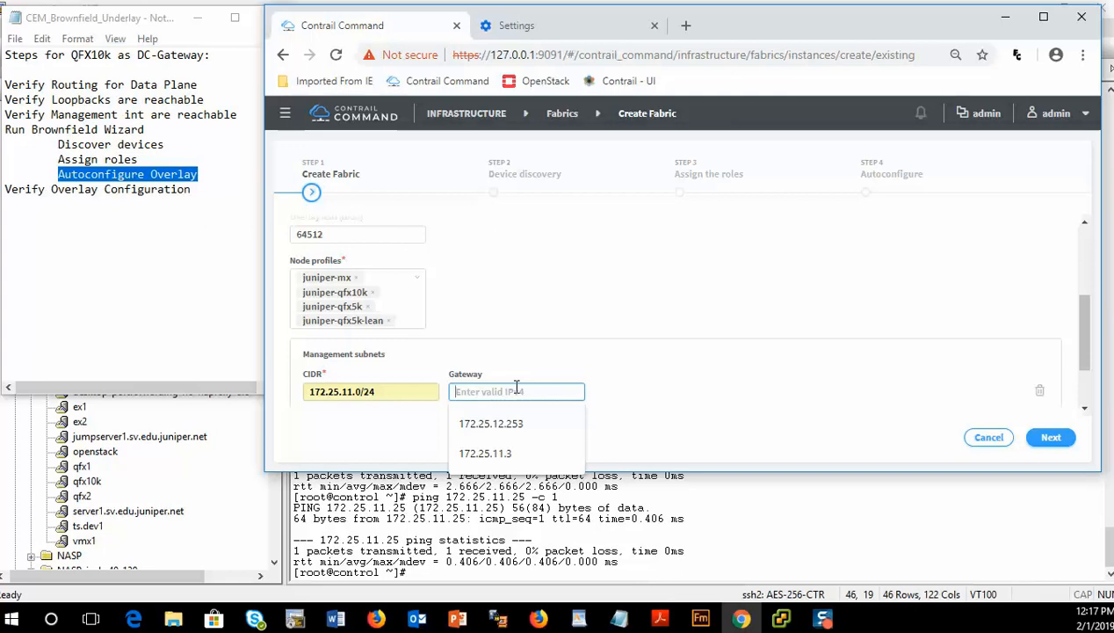
{"action": "left_click", "coordinate": [497, 454]}
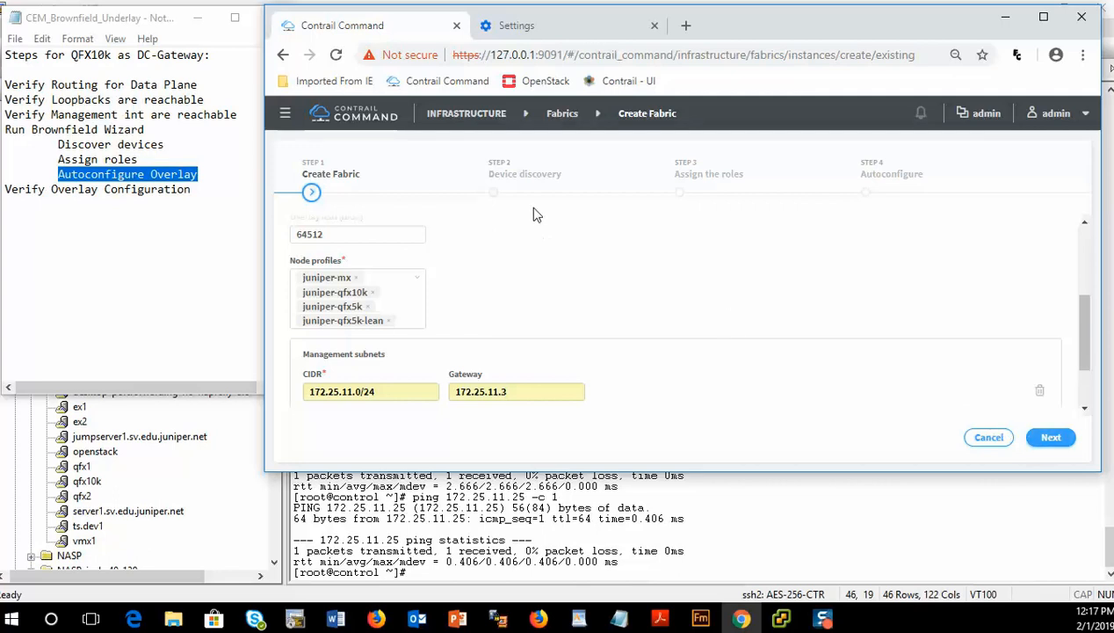
{"action": "left_click", "coordinate": [1052, 439]}
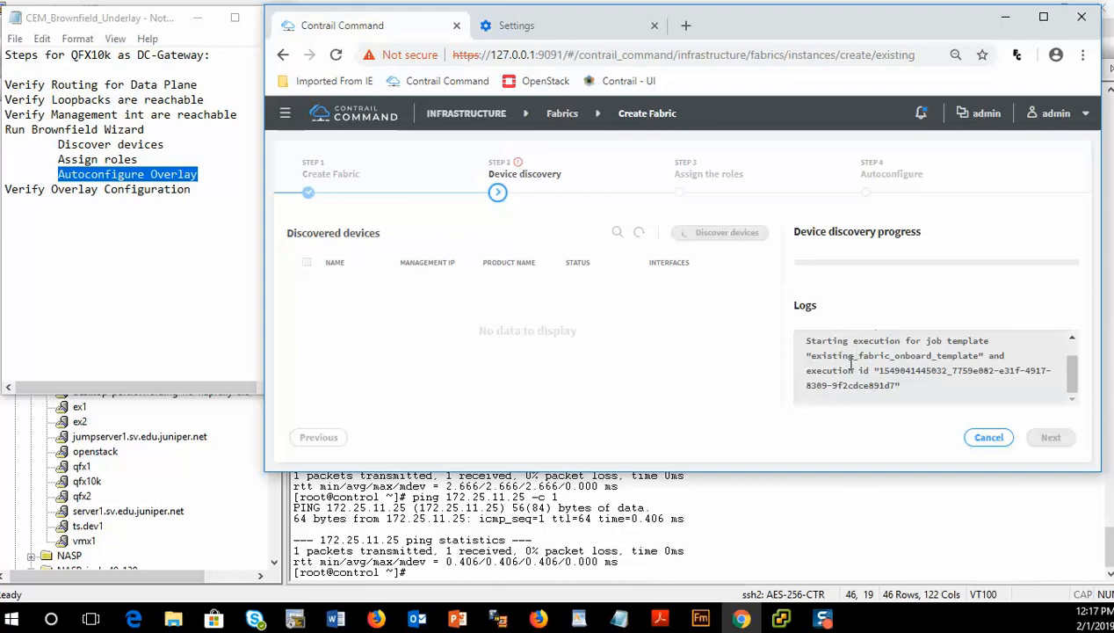
- In the control node terminal, follow /var/log/contrail/contrail-fabric-ansible-playbooks.log with tail -f
{"action": "left_click", "coordinate": [756, 518]}
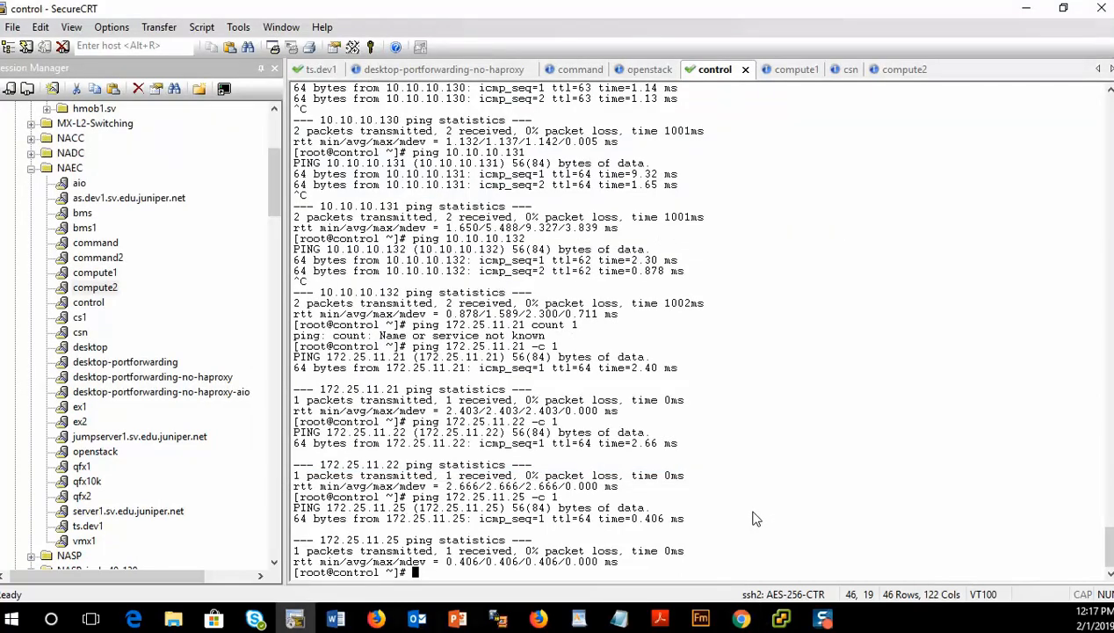
{"action": "key", "text": "Up"}
{"action": "key", "text": "Up"}
{"action": "key", "text": "Up"}
{"action": "key", "text": "Up"}
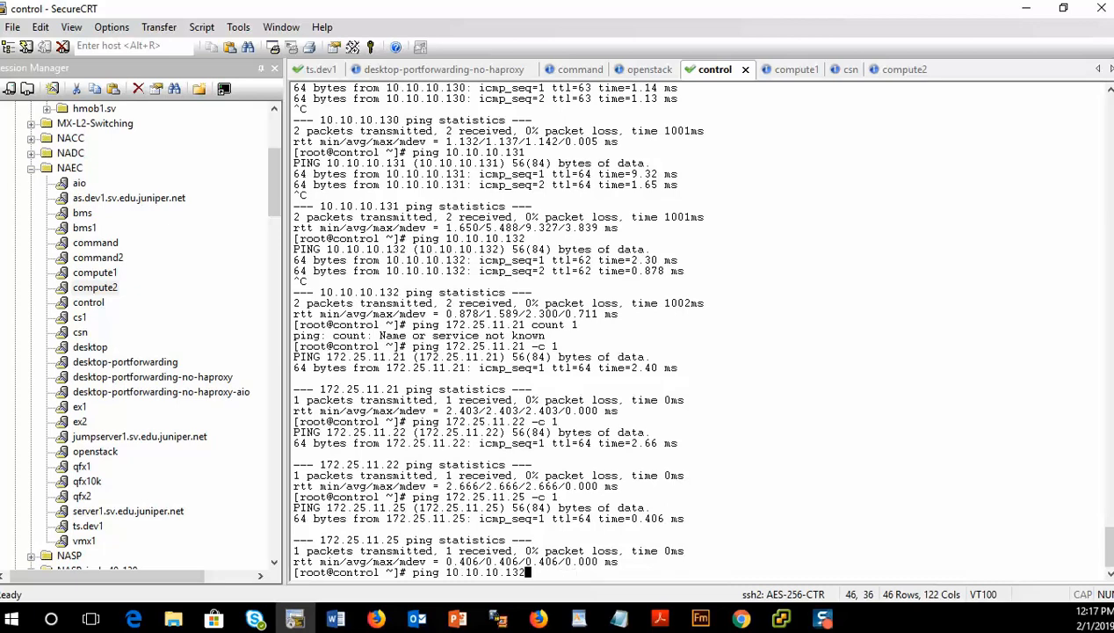
{"action": "key", "text": "Up"}
{"action": "key", "text": "Up"}
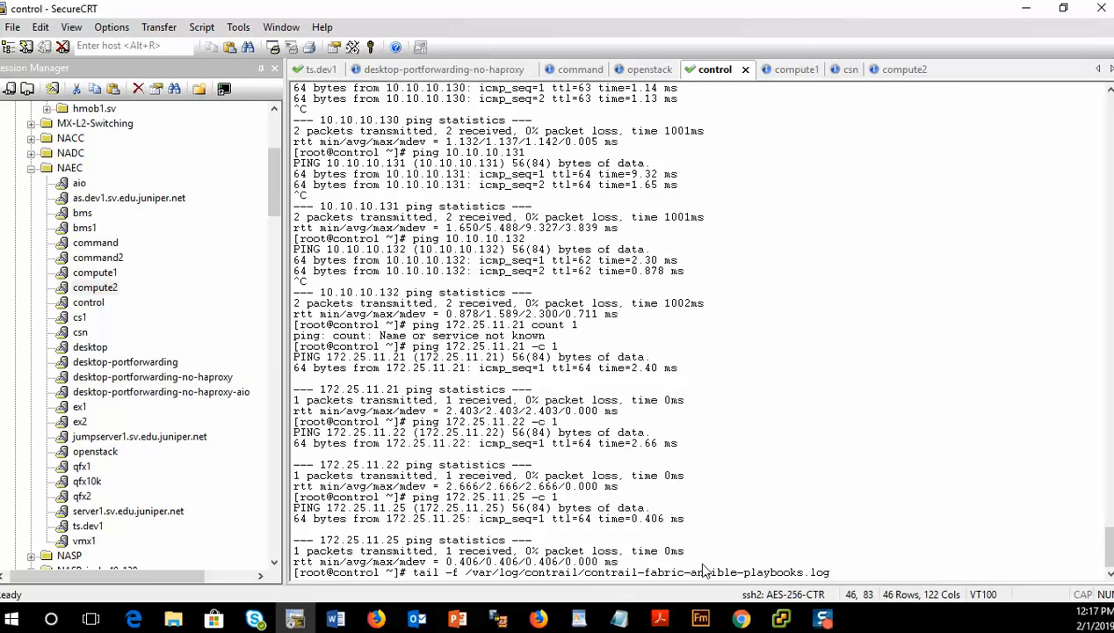
{"action": "key", "text": "Return"}
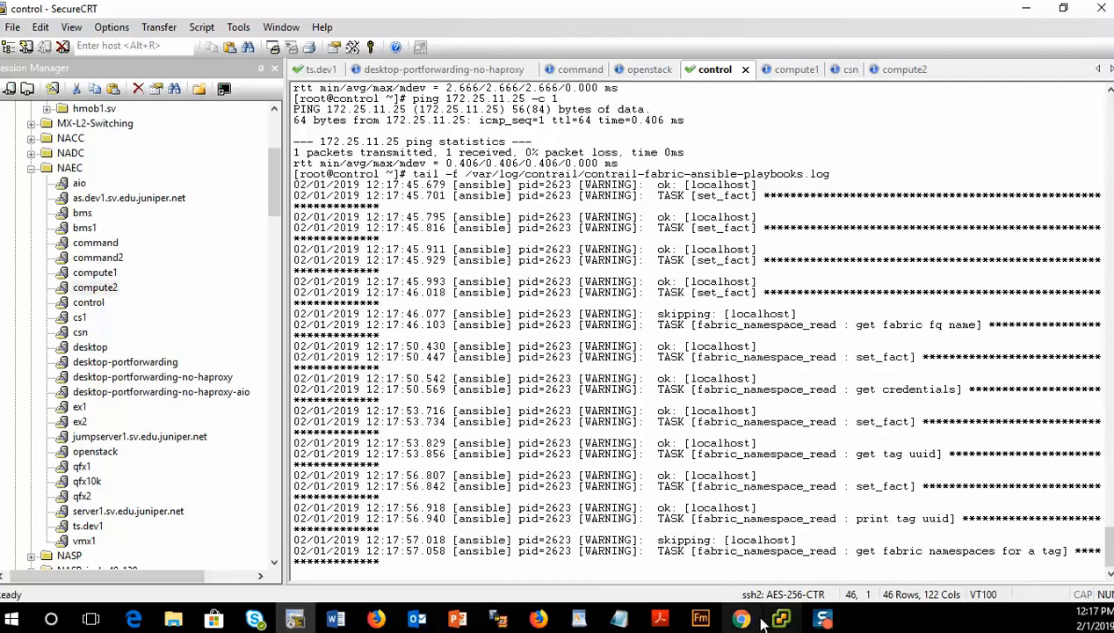
- Return to the wizard, review the discovered devices and discovery log, and continue to role assignment
{"action": "mouse_move", "coordinate": [755, 621]}
{"action": "left_click", "coordinate": [751, 541]}
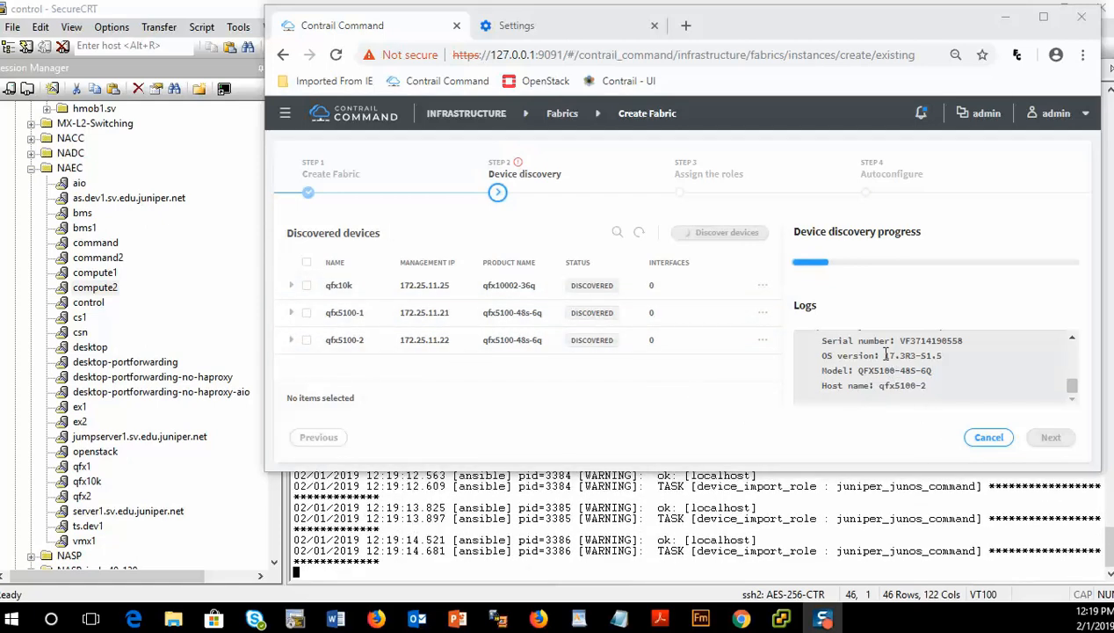
{"action": "left_click_drag", "start_coordinate": [883, 356], "coordinate": [933, 364]}
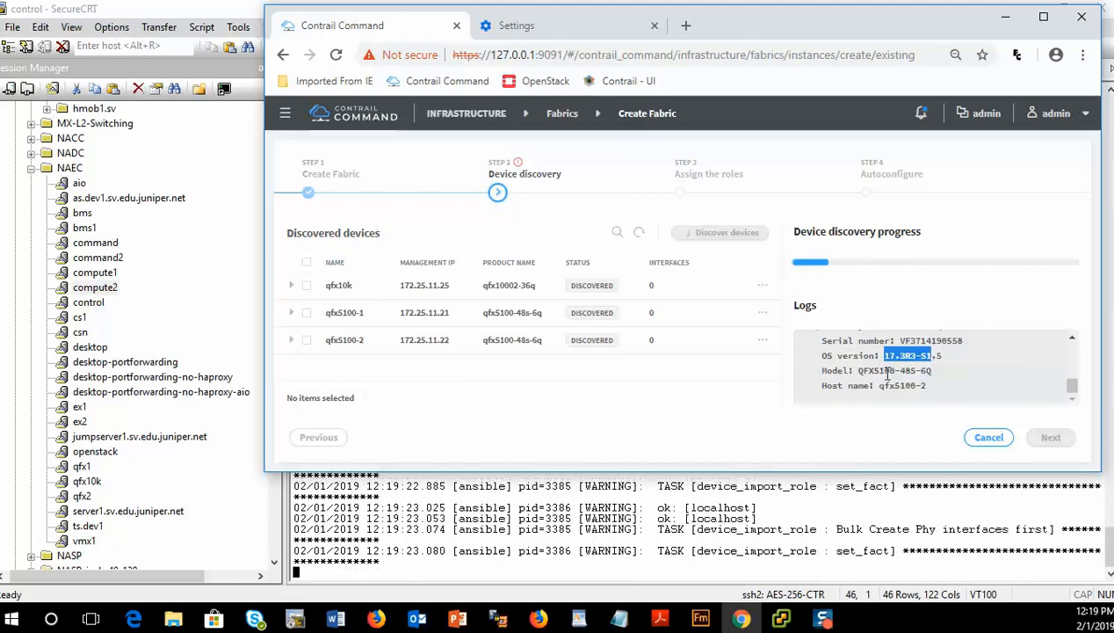
{"action": "left_click_drag", "start_coordinate": [879, 385], "coordinate": [934, 397]}
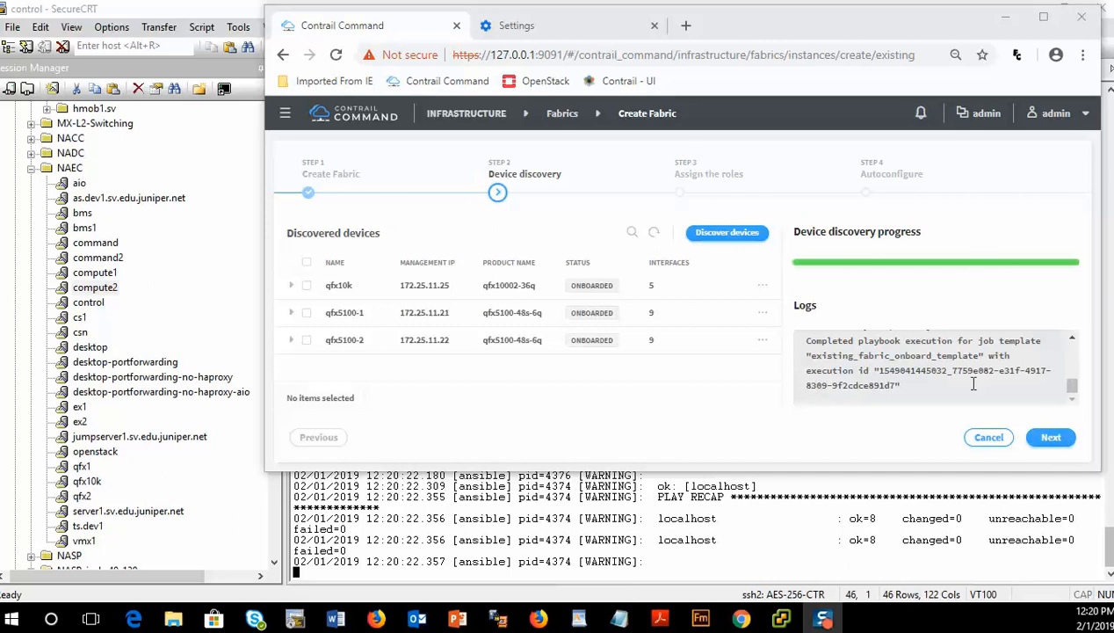
{"action": "left_click", "coordinate": [1028, 437]}
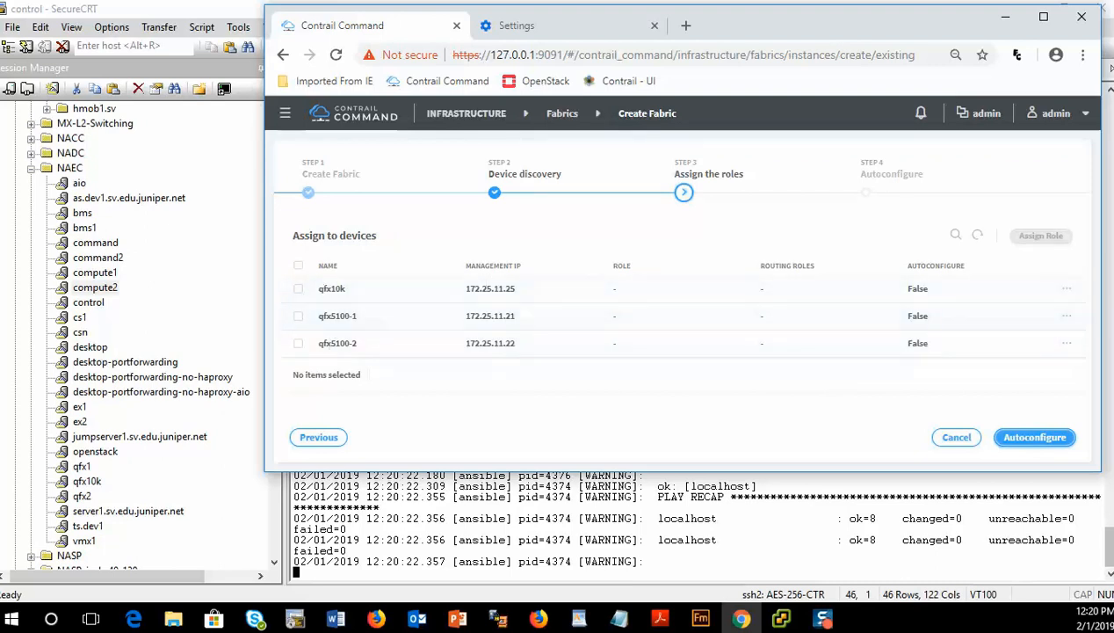
- Assign qfx10k the spine physical role with Route-Reflector and CRB-Gateway routing bridging roles
{"action": "left_click", "coordinate": [1066, 291]}
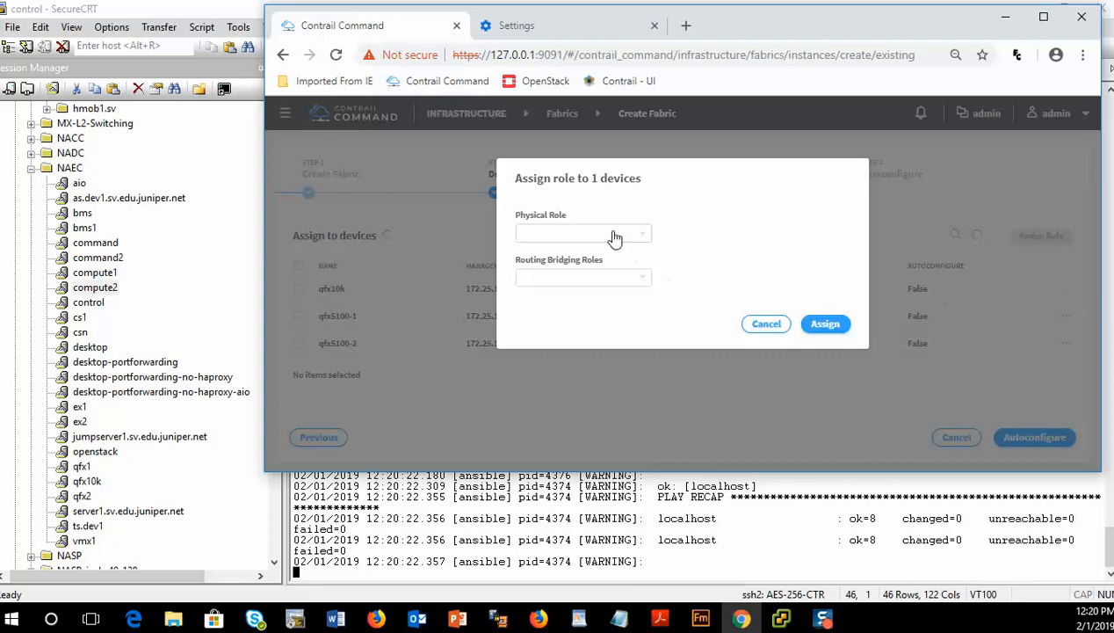
{"action": "left_click", "coordinate": [641, 235]}
{"action": "left_click", "coordinate": [542, 281]}
{"action": "left_click", "coordinate": [648, 280]}
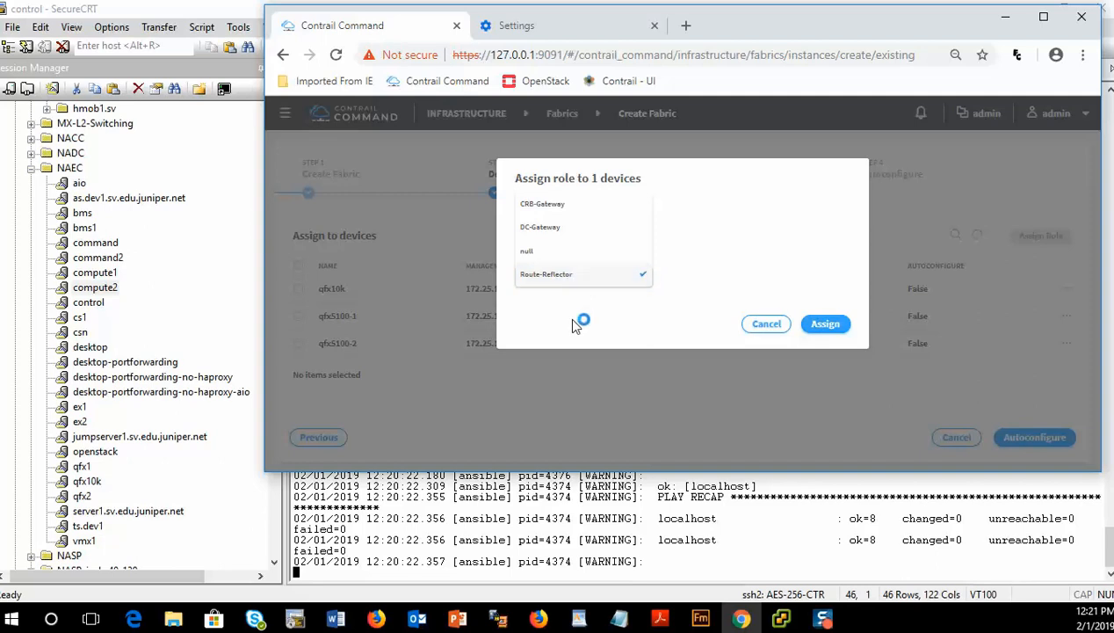
{"action": "left_click", "coordinate": [557, 212]}
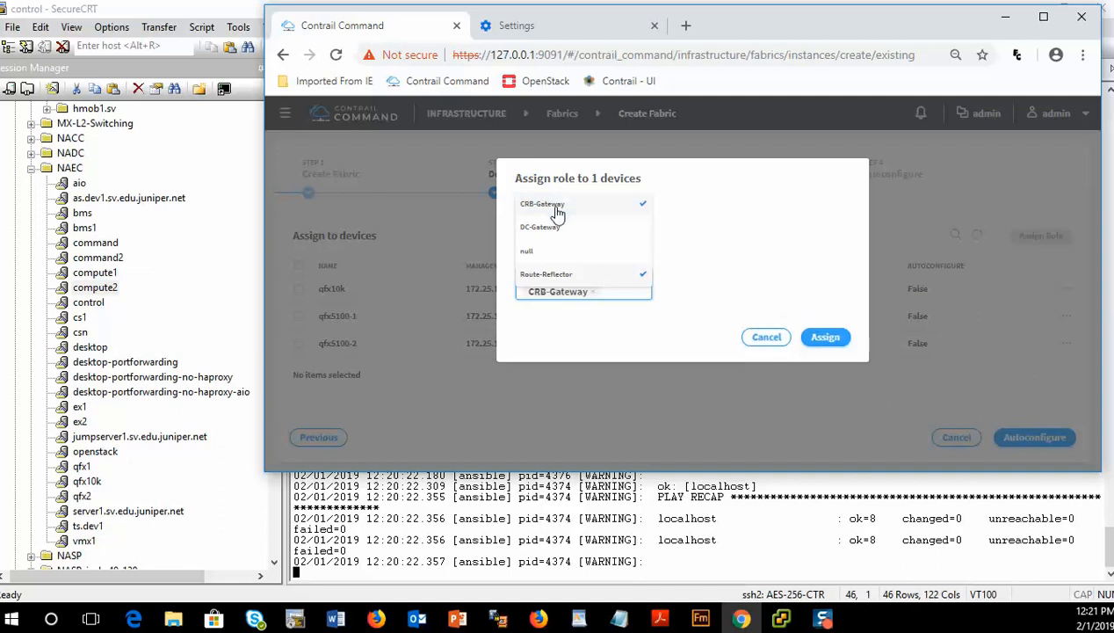
{"action": "left_click", "coordinate": [619, 354]}
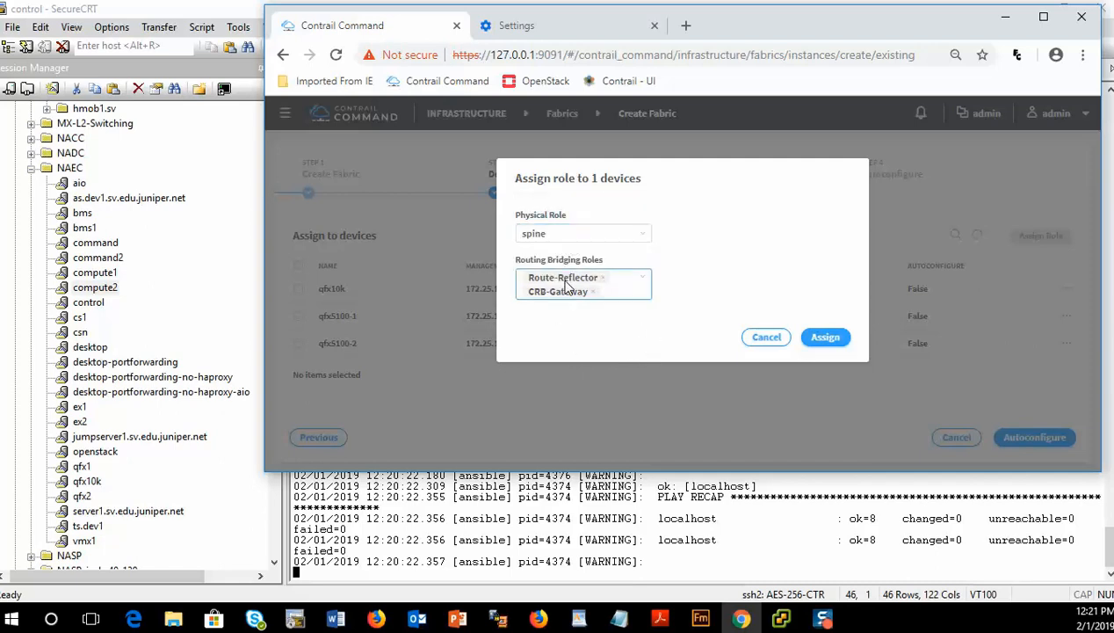
{"action": "left_click", "coordinate": [835, 341]}
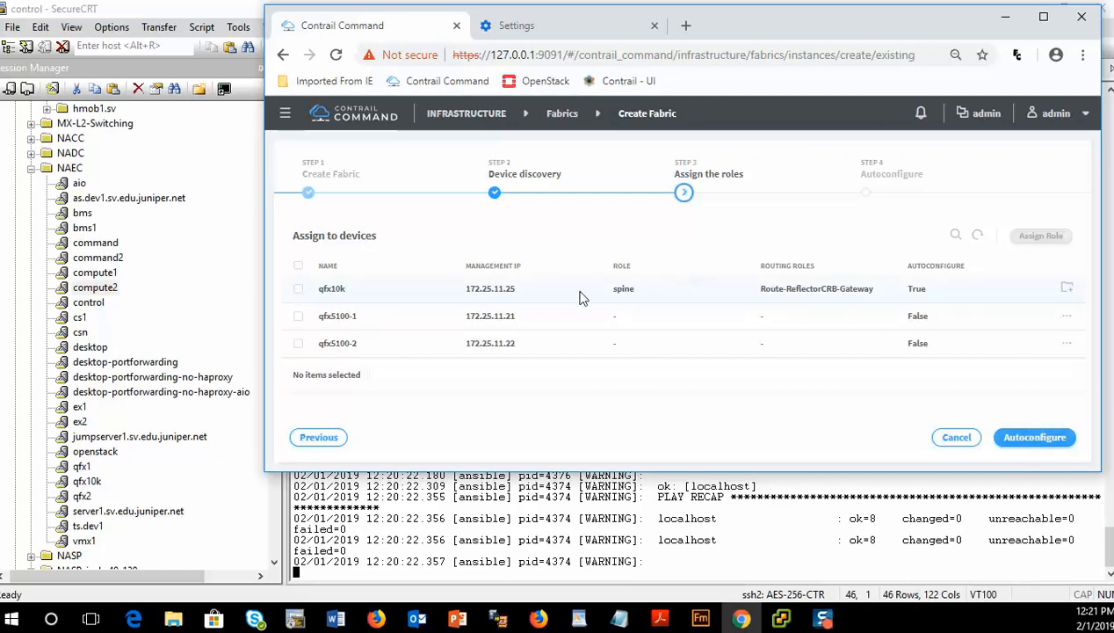
- Select qfx5100-1 and qfx5100-2 and assign them the leaf physical role with the CRB-Access routing bridging role
{"action": "left_click", "coordinate": [298, 317]}
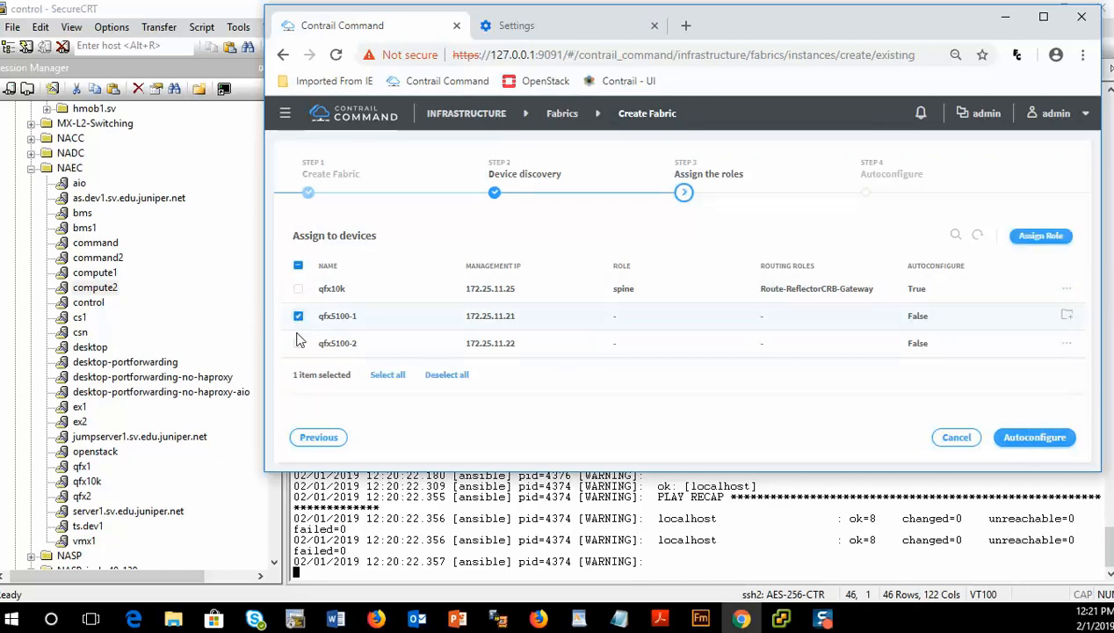
{"action": "left_click", "coordinate": [298, 345]}
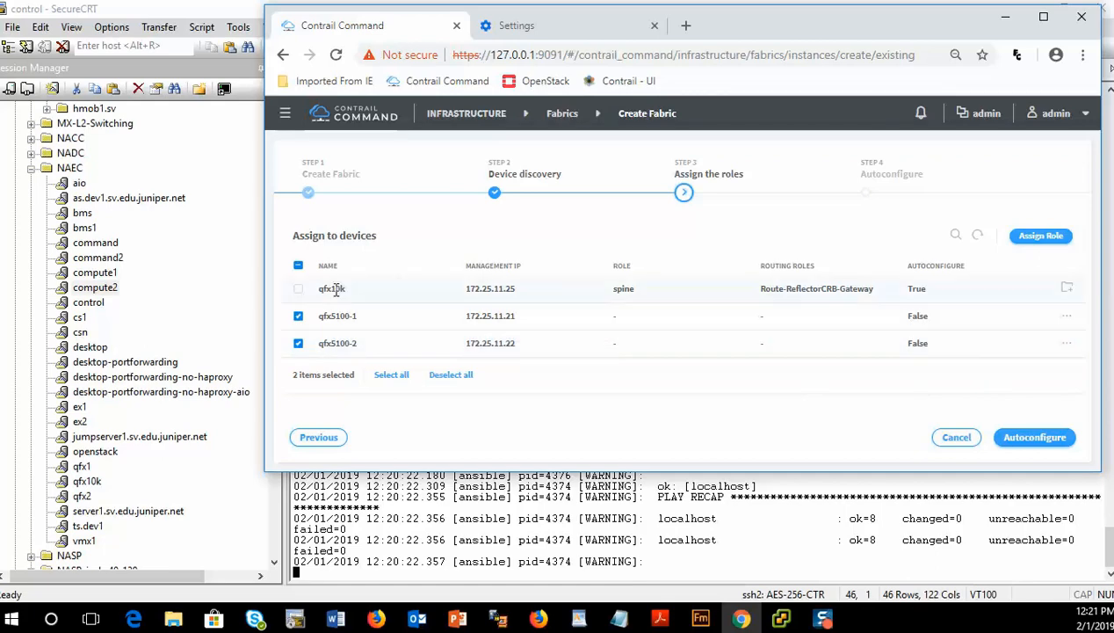
{"action": "left_click", "coordinate": [1041, 237]}
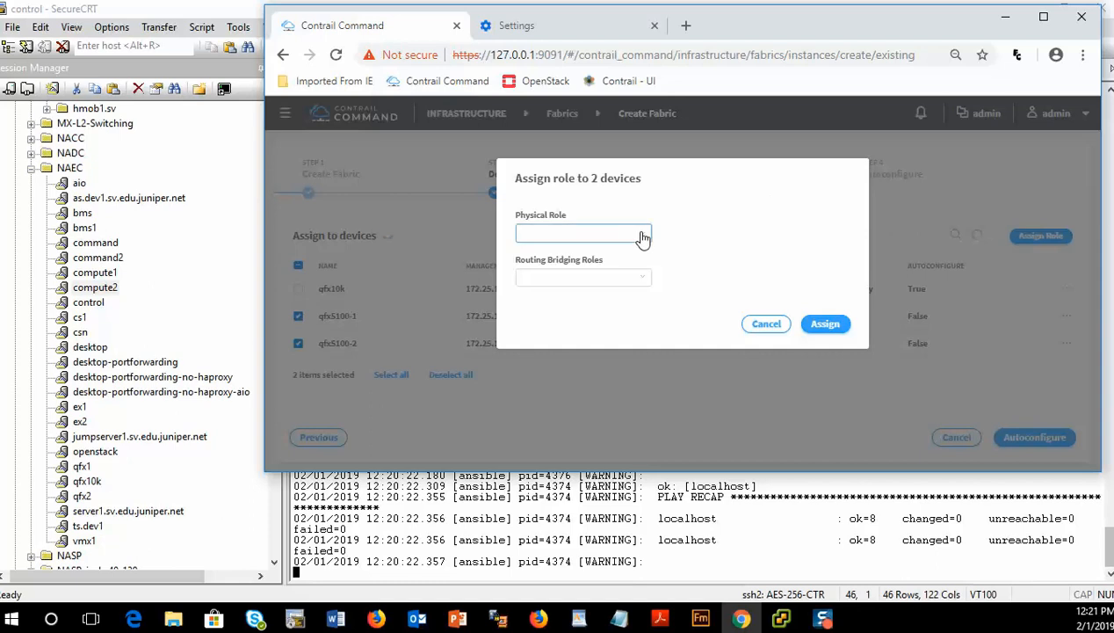
{"action": "left_click", "coordinate": [647, 239]}
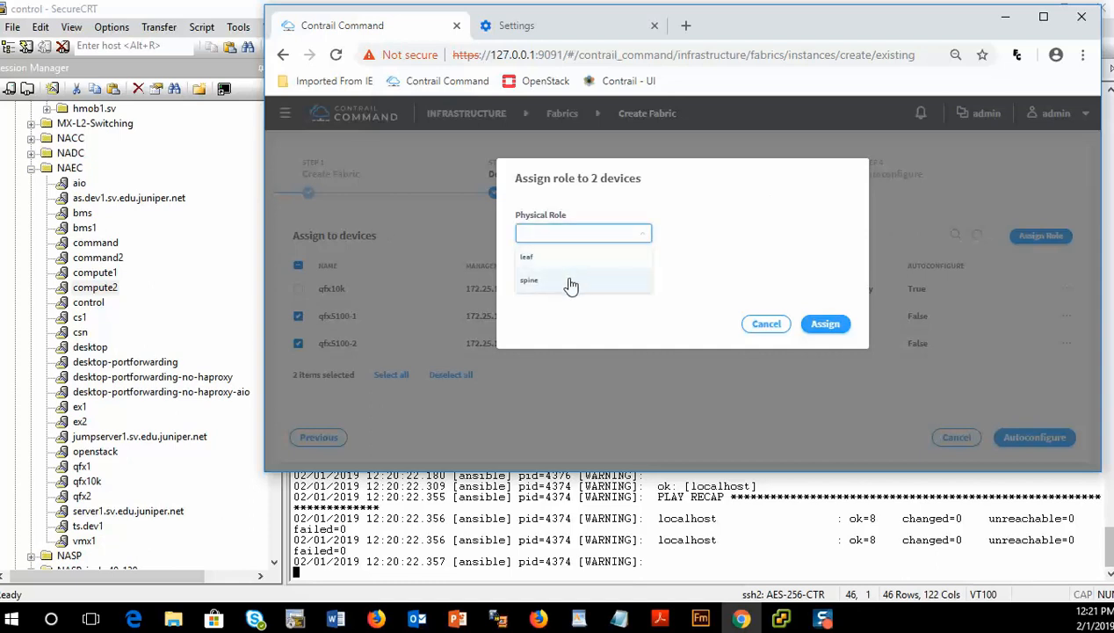
{"action": "left_click", "coordinate": [569, 259]}
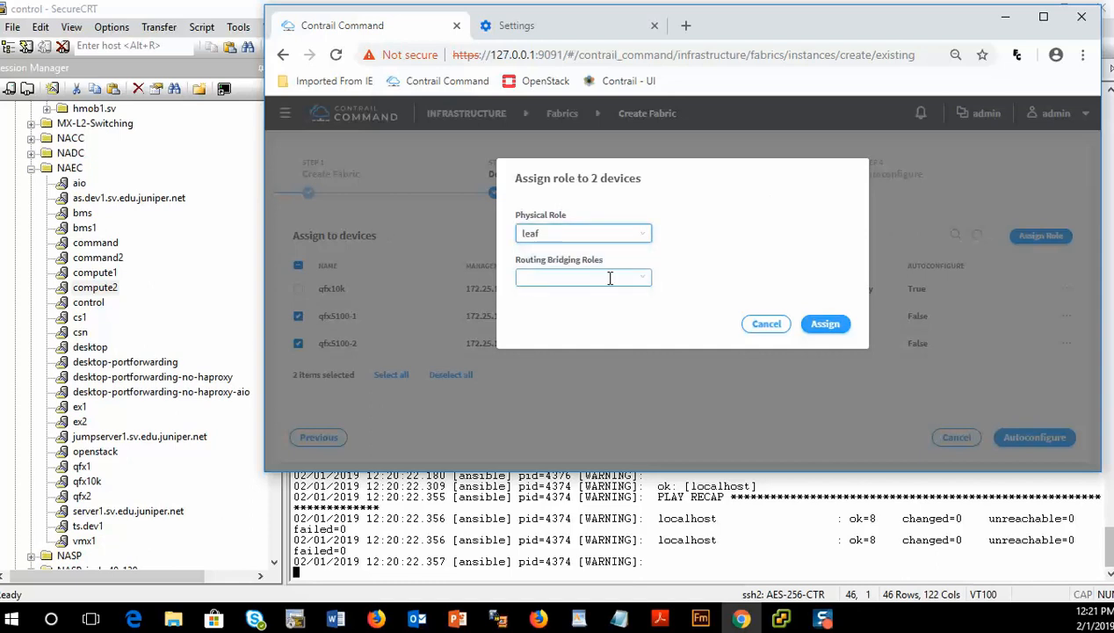
{"action": "left_click", "coordinate": [608, 277]}
{"action": "left_click", "coordinate": [581, 255]}
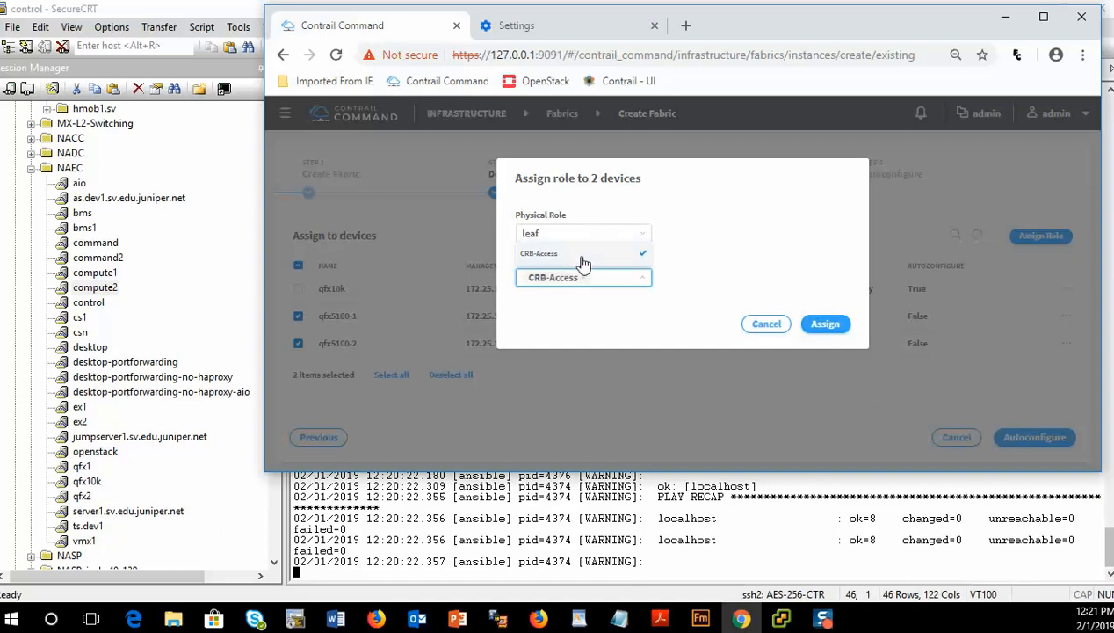
{"action": "left_click", "coordinate": [668, 313]}
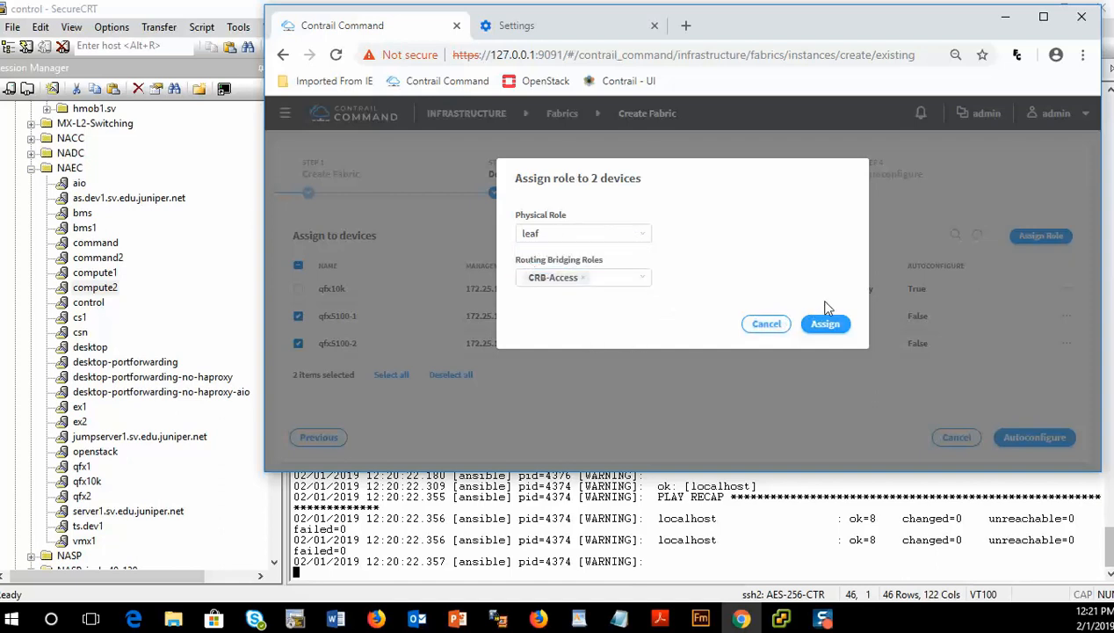
{"action": "left_click", "coordinate": [826, 324]}
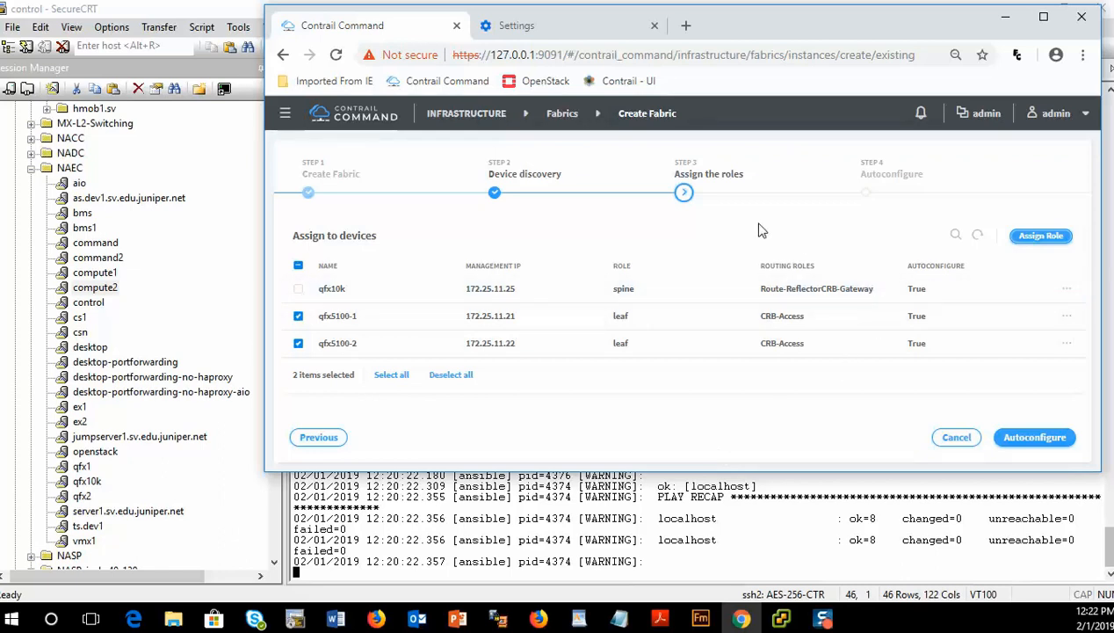
- Launch autoconfiguration of the fabric devices
{"action": "left_click", "coordinate": [1005, 446]}
{"action": "left_click", "coordinate": [1012, 444]}
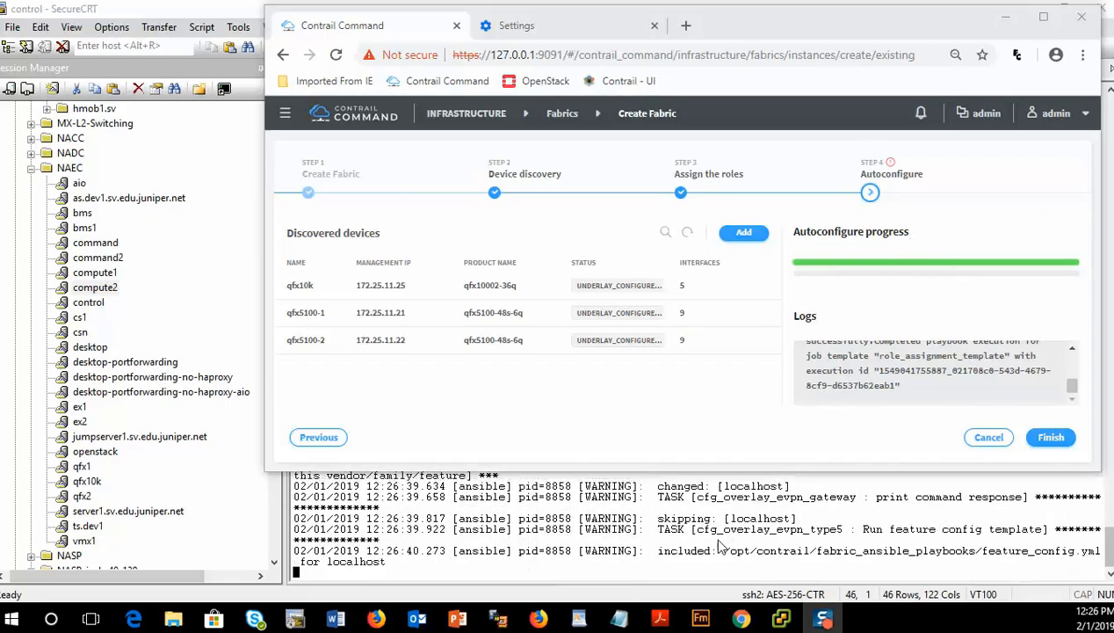
- Restart tailing the fabric Ansible playbook log in the control terminal and monitor autoconfiguration progress in both windows
{"action": "left_click", "coordinate": [728, 538]}
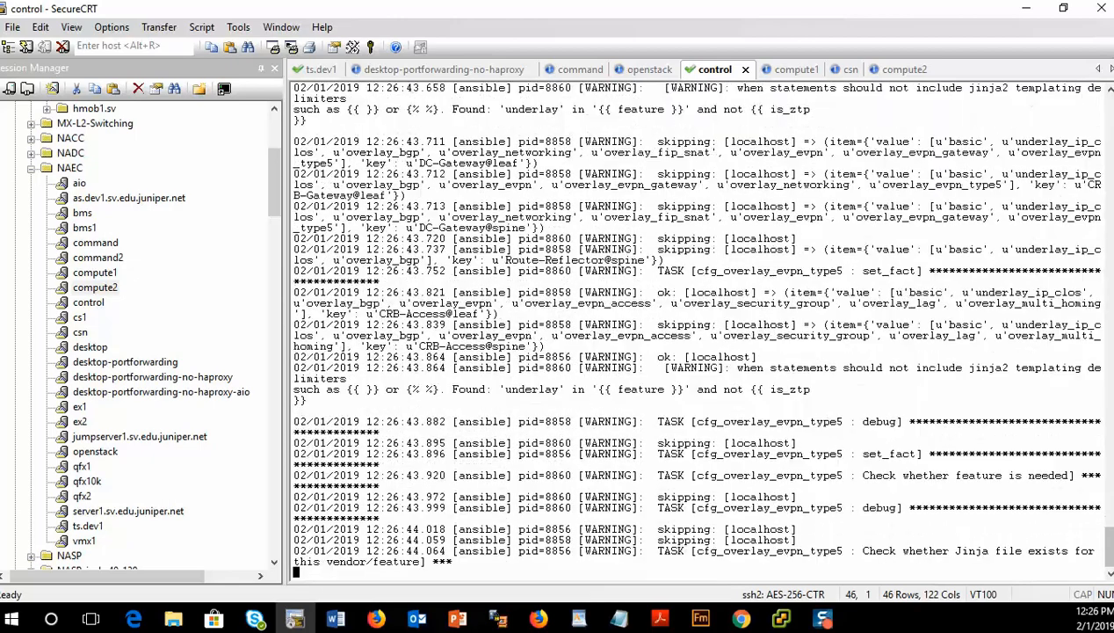
{"action": "key", "text": "ctrl+c"}
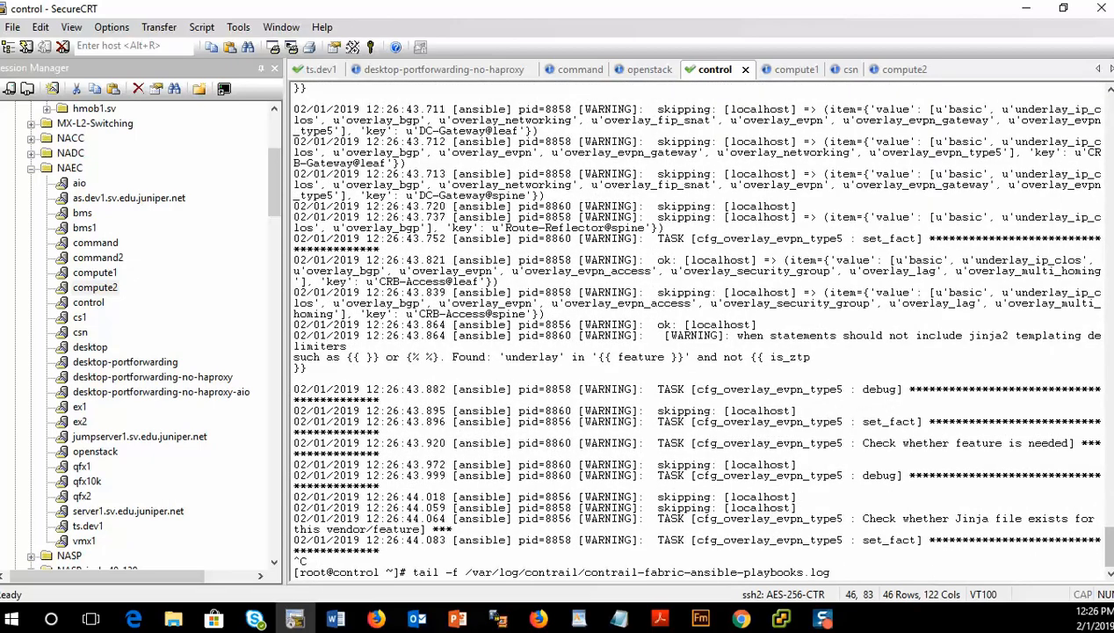
{"action": "key", "text": "Return"}
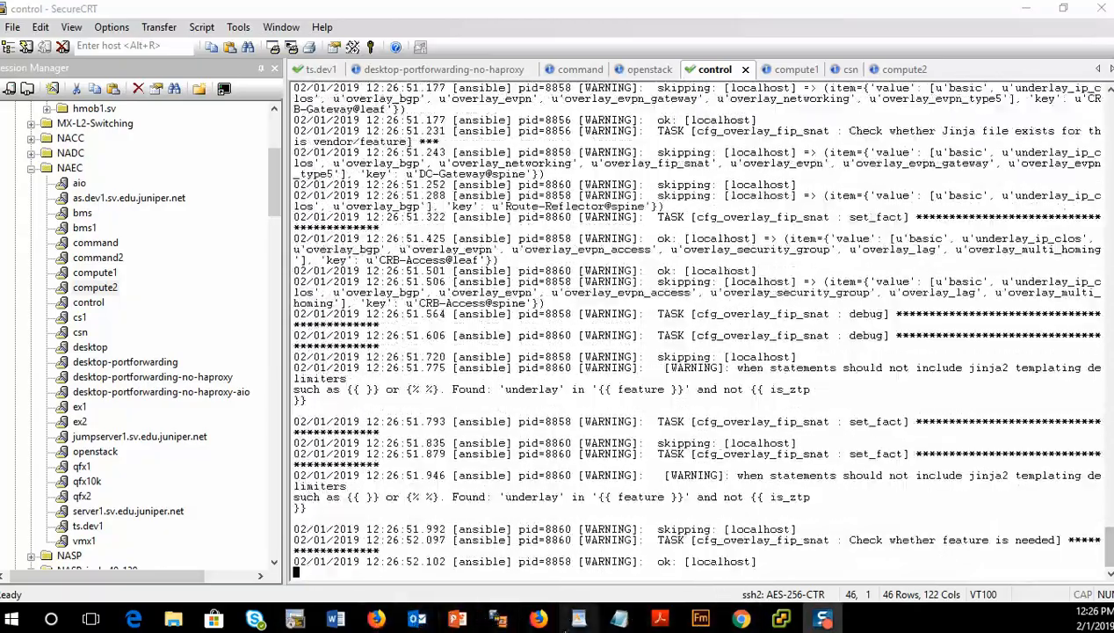
{"action": "left_click", "coordinate": [741, 618]}
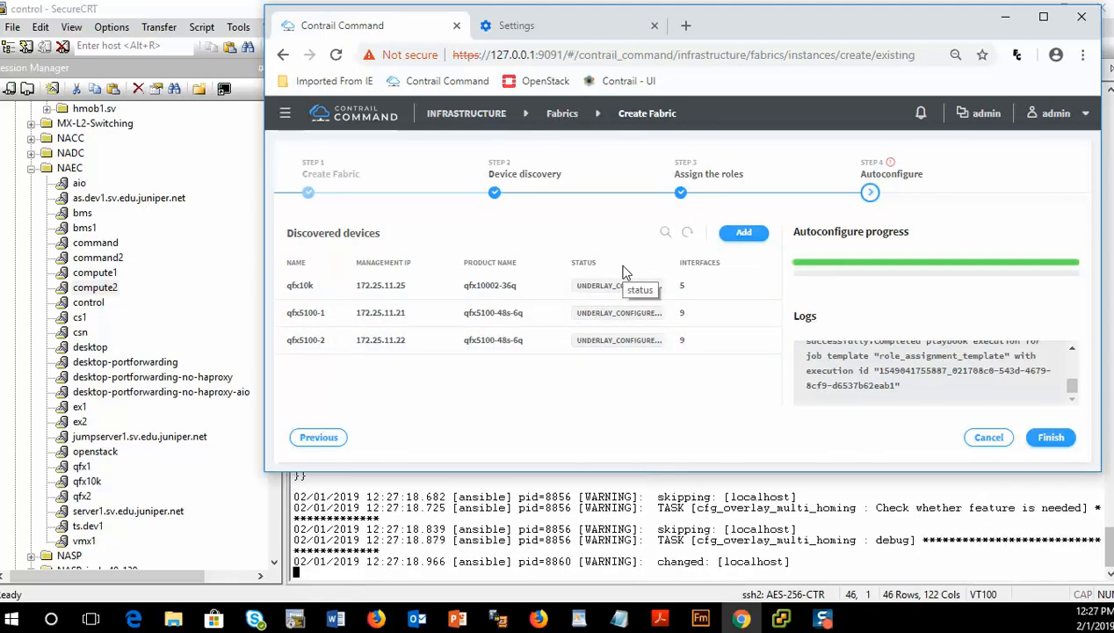
{"action": "left_click", "coordinate": [745, 532]}
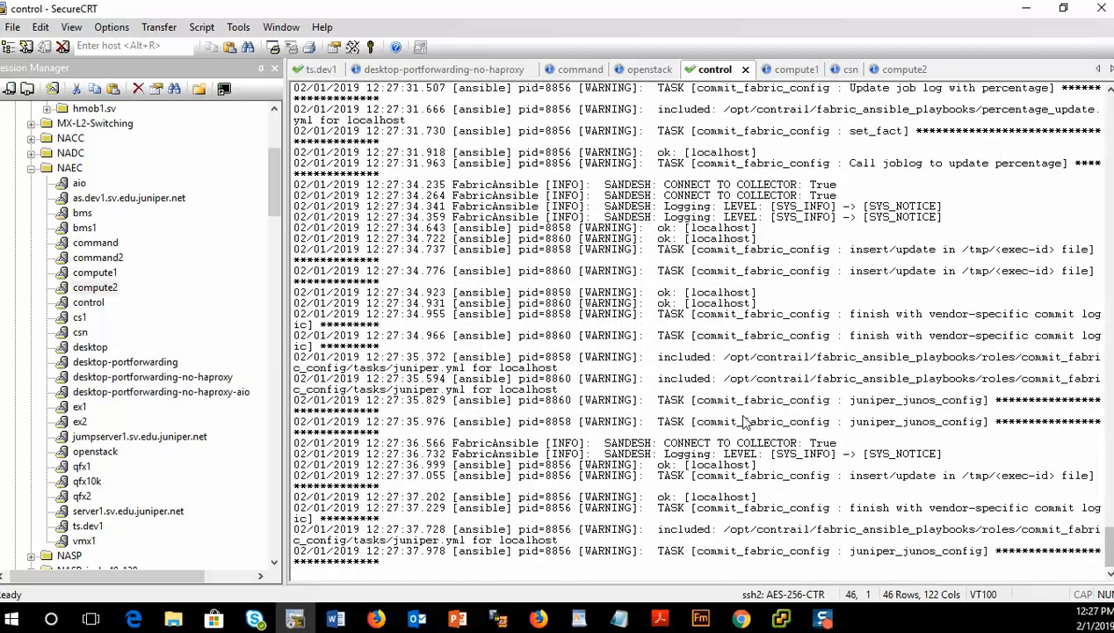
{"action": "key", "text": "alt+Tab"}
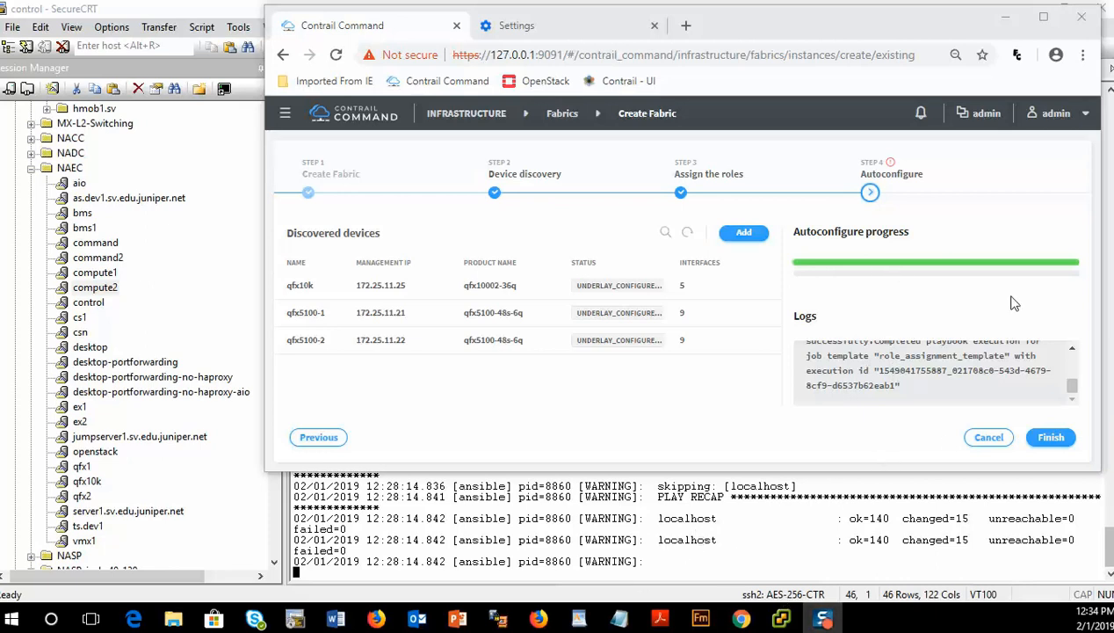
- Finish the wizard, then reopen the Brownfield fabric from the Fabrics list to review its devices
{"action": "left_click", "coordinate": [1053, 441]}
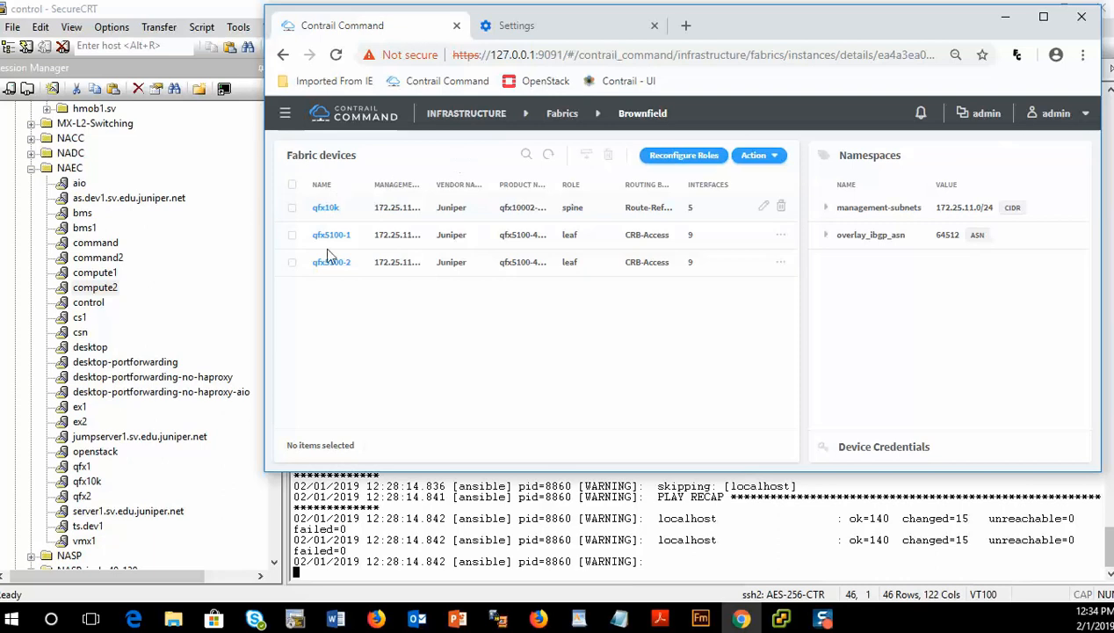
{"action": "left_click", "coordinate": [561, 114]}
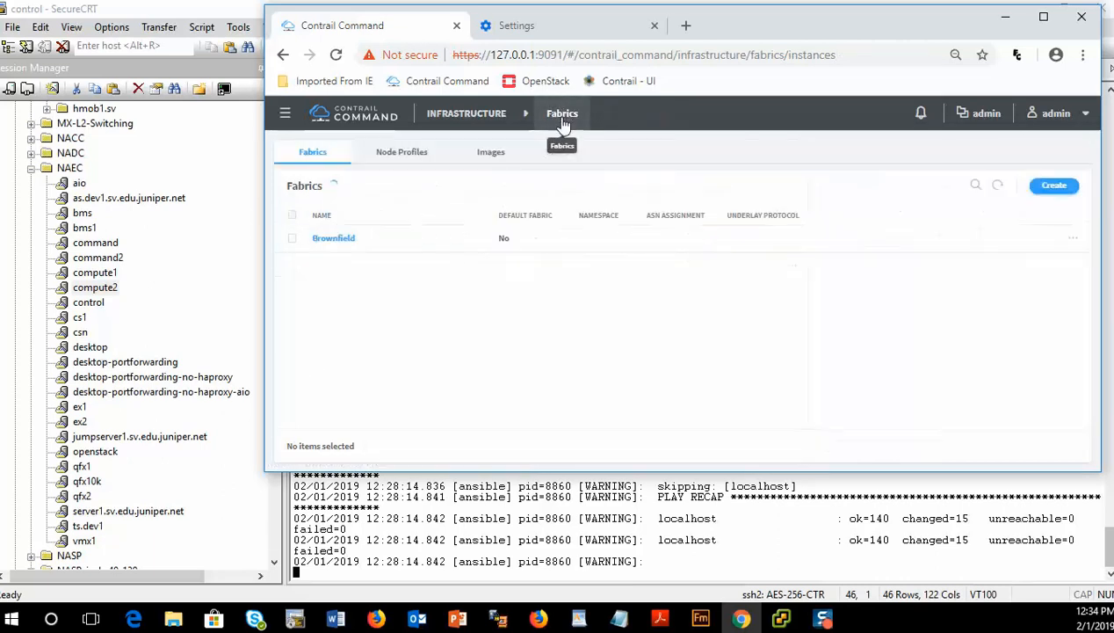
{"action": "left_click", "coordinate": [325, 240]}
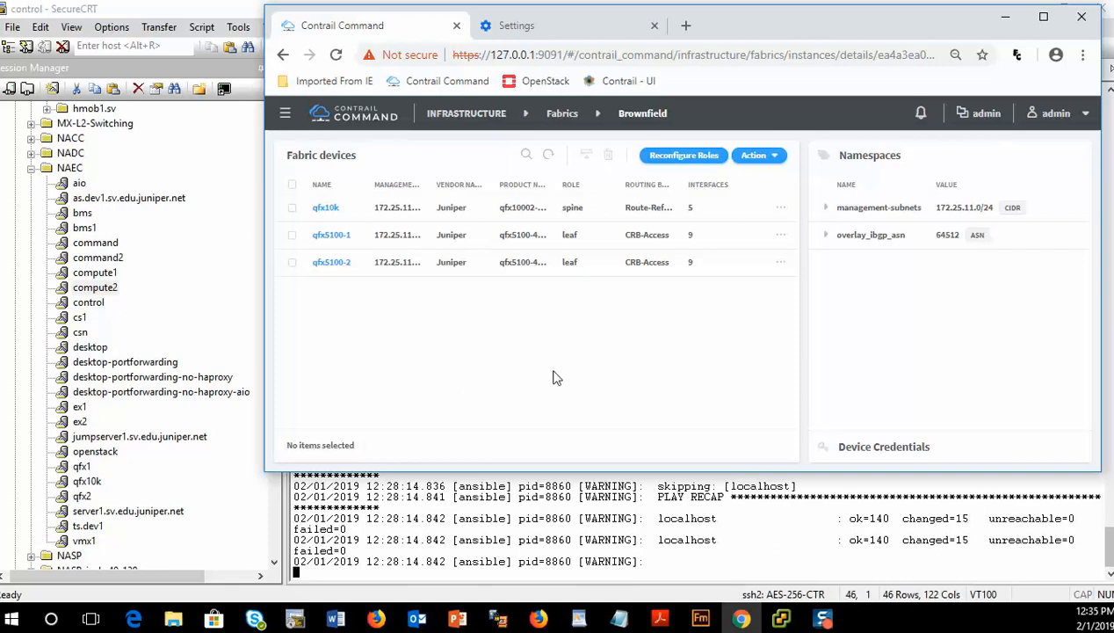
- Switch to the qfx10k console session and run show bgp summary
{"action": "left_click", "coordinate": [530, 485]}
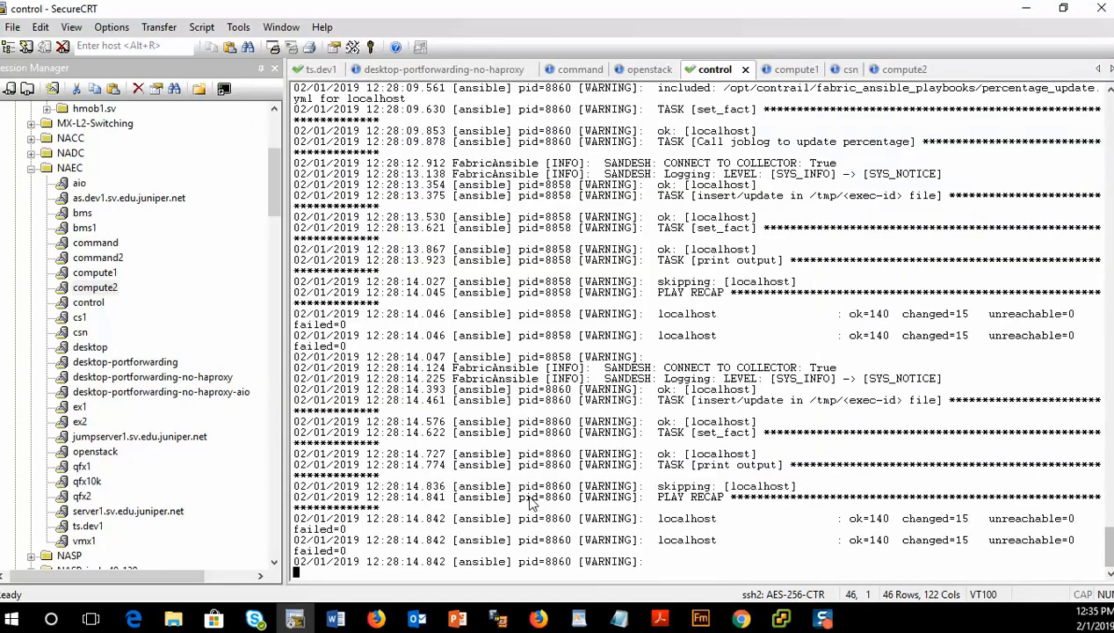
{"action": "left_click", "coordinate": [321, 69]}
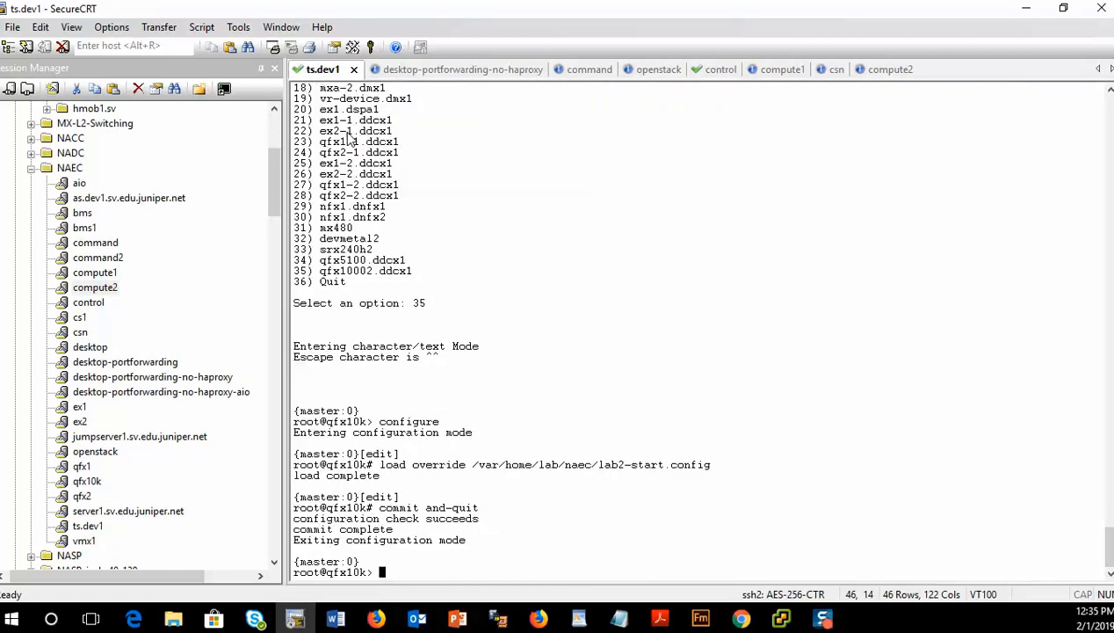
{"action": "type", "text": "show bgs"}
{"action": "key", "text": "Return"}
{"action": "key", "text": "Up"}
{"action": "type", "text": "u"}
{"action": "key", "text": "Return"}
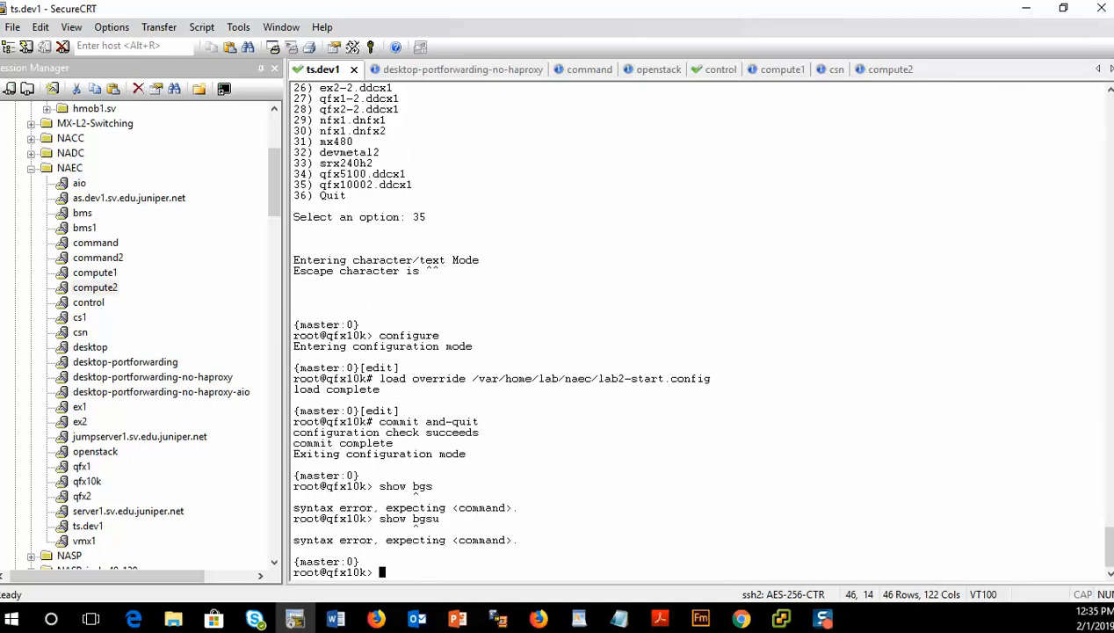
{"action": "type", "text": "show bgp summary"}
{"action": "key", "text": "Return"}
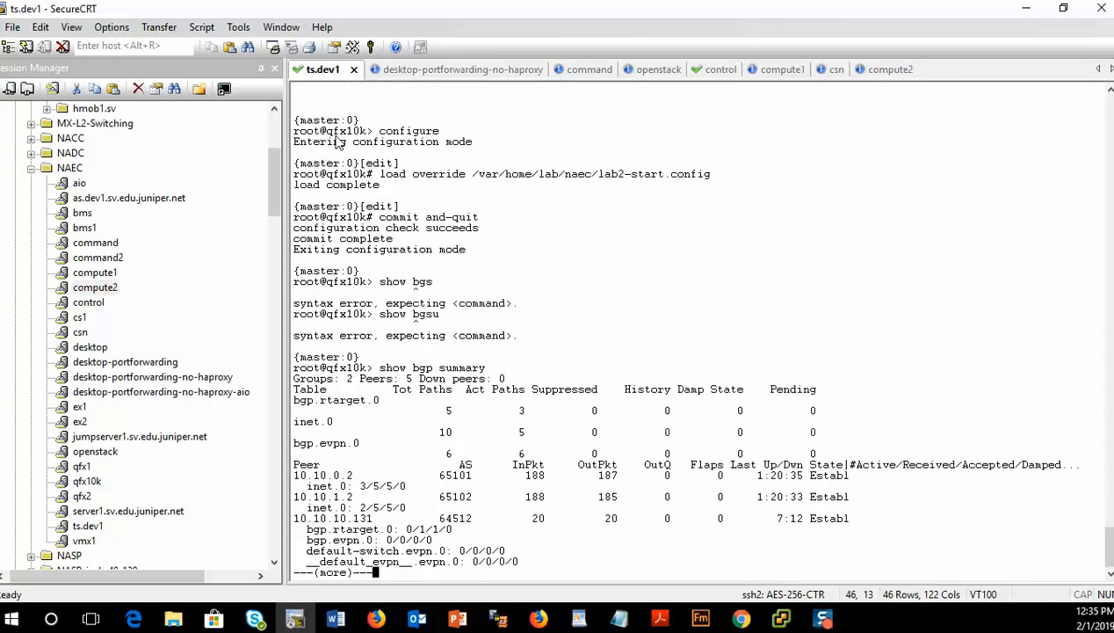
- Page through the BGP summary and examine the newly established peers 10.10.10.131, 10.10.10.132 and 10.10.20.3
{"action": "key", "text": "space"}
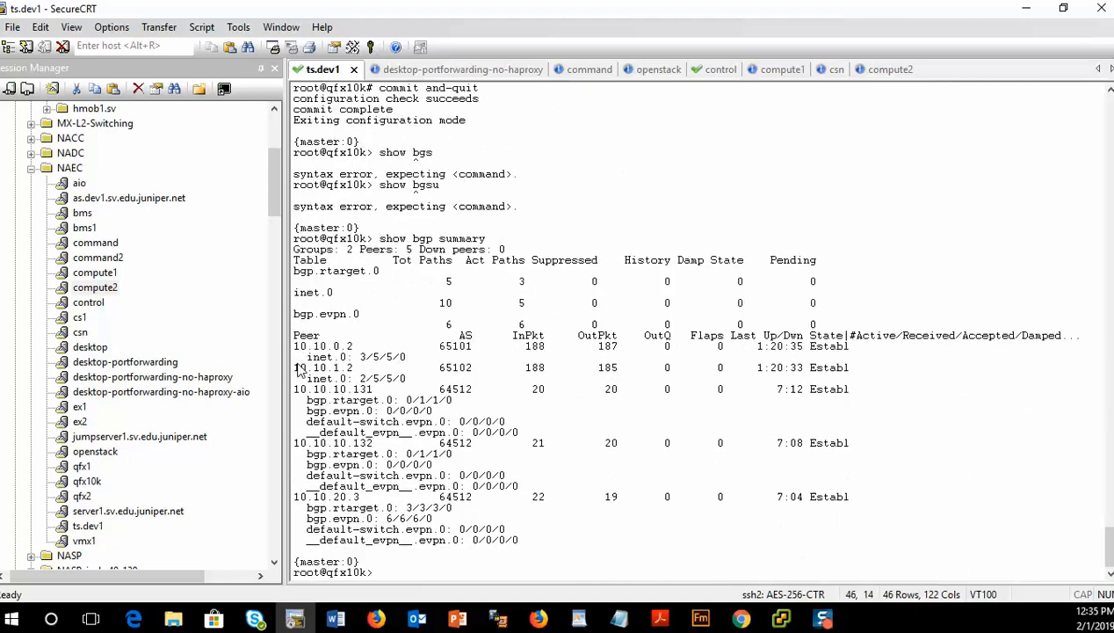
{"action": "left_click_drag", "start_coordinate": [296, 350], "coordinate": [807, 369]}
{"action": "left_click_drag", "start_coordinate": [295, 348], "coordinate": [870, 388]}
{"action": "left_click_drag", "start_coordinate": [297, 392], "coordinate": [643, 544]}
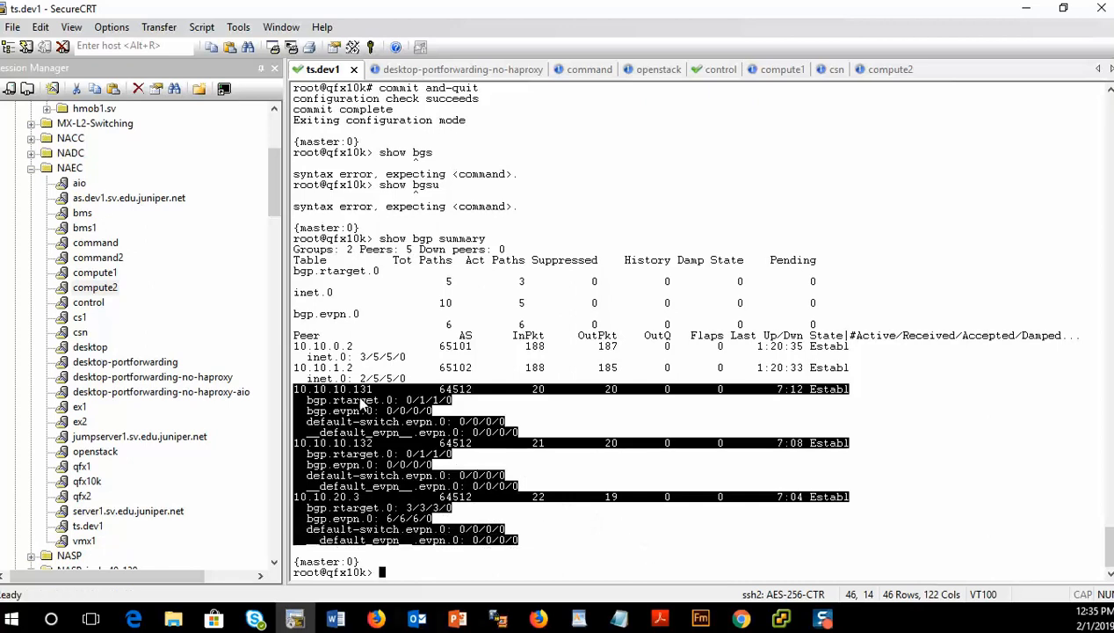
{"action": "double_click", "coordinate": [364, 392]}
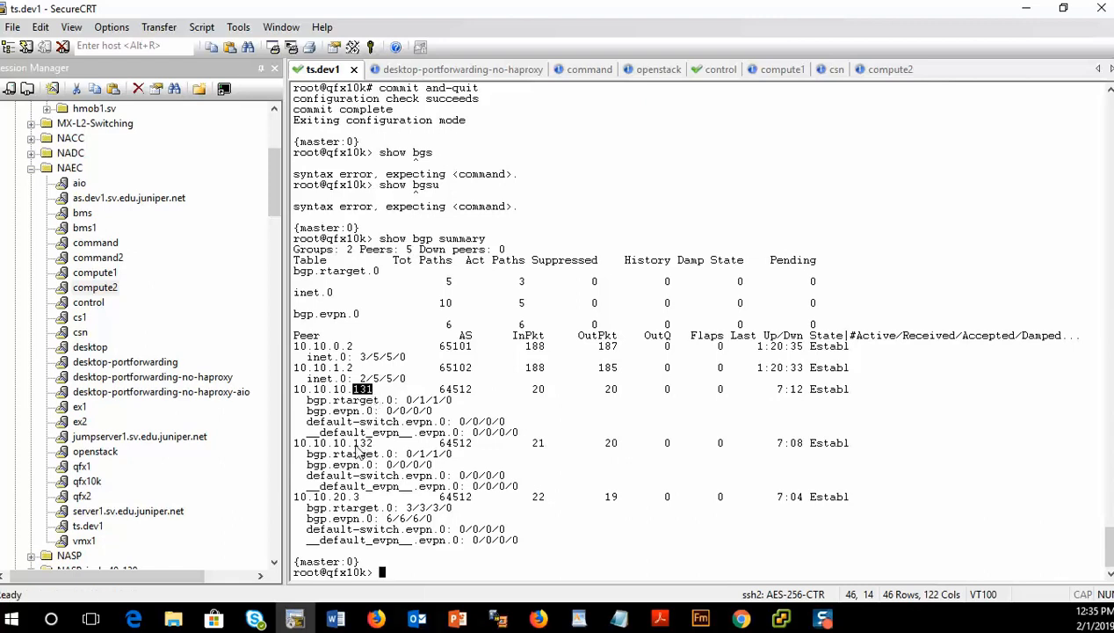
{"action": "left_click_drag", "start_coordinate": [352, 443], "coordinate": [374, 444]}
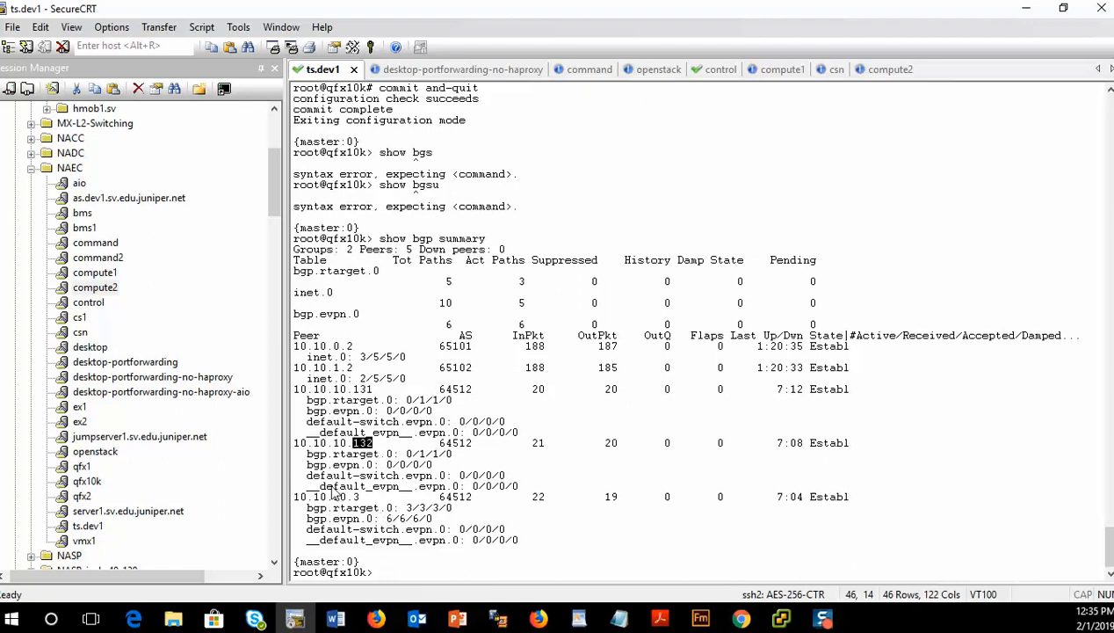
{"action": "left_click_drag", "start_coordinate": [333, 497], "coordinate": [360, 497]}
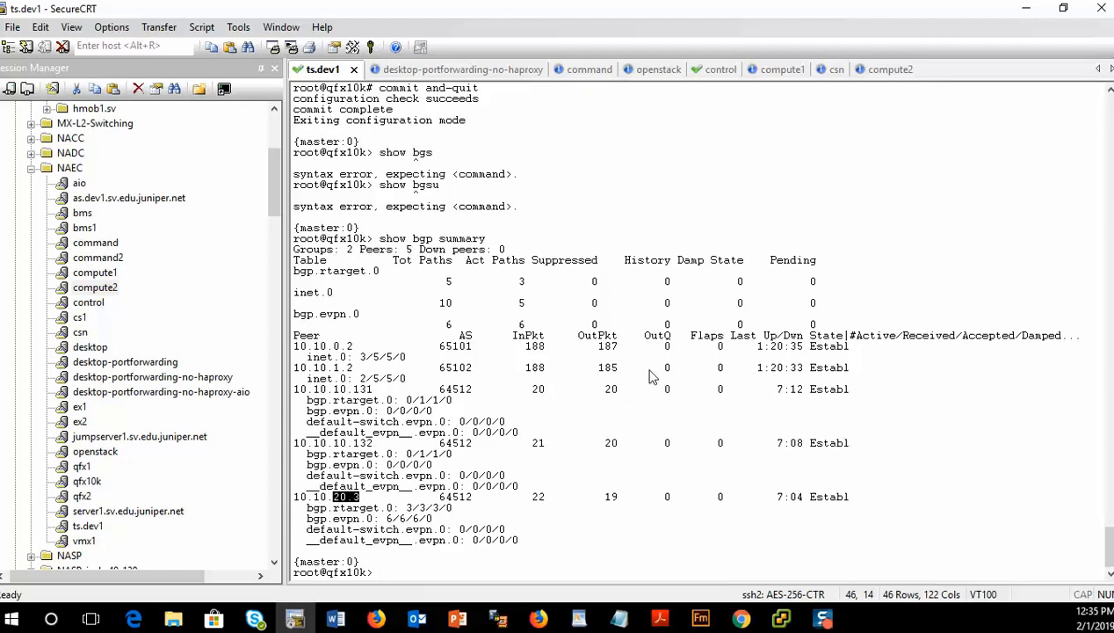
- Enter configuration mode on the qfx10k
{"action": "type", "text": "configure"}
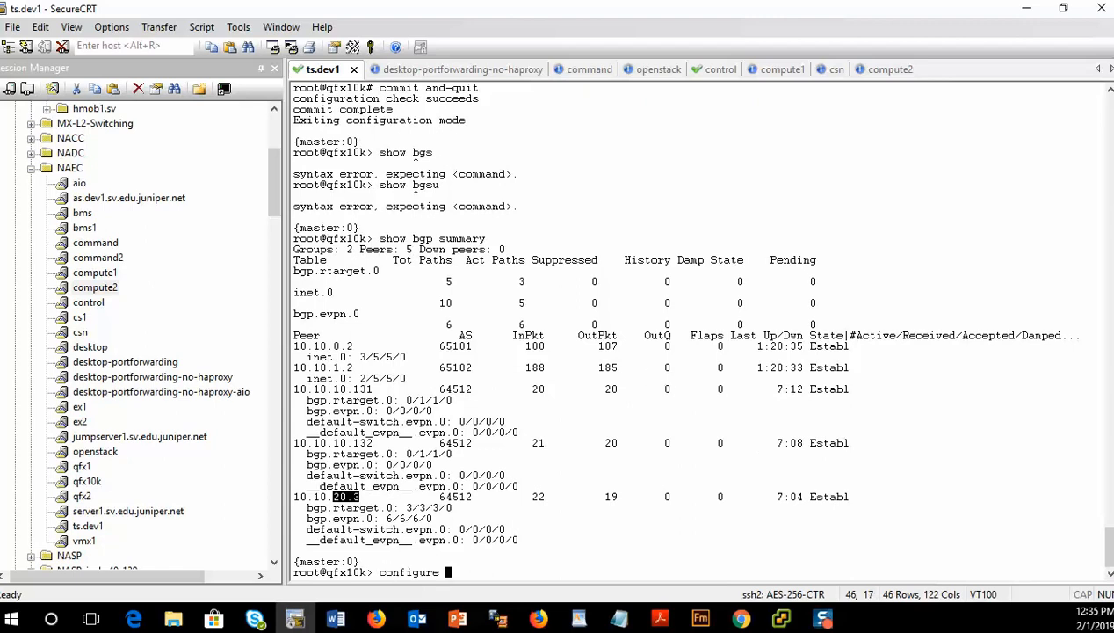
{"action": "key", "text": "Return"}
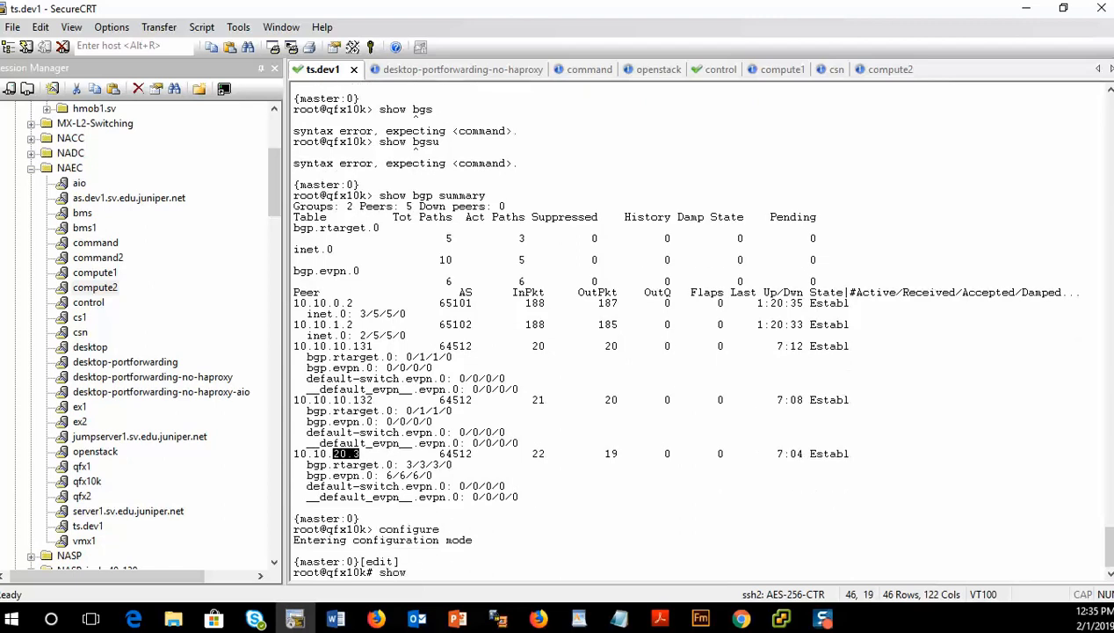
- Display the configuration changes with show | compare rollback 1 on the qfx10k
{"action": "type", "text": "show | compare r"}
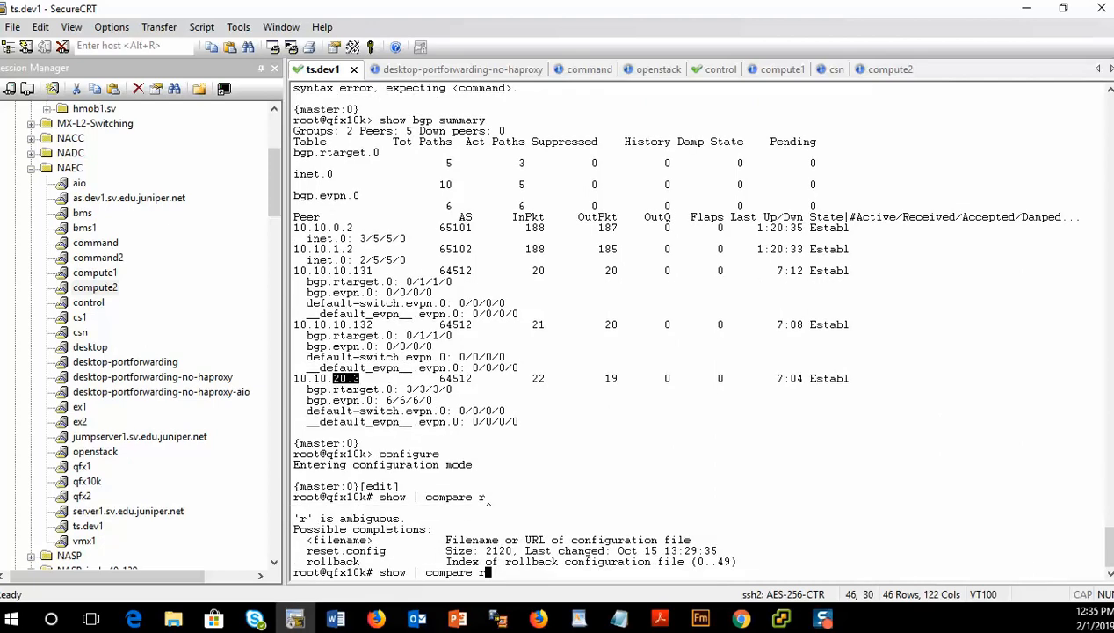
{"action": "type", "text": "?ollback 1"}
{"action": "key", "text": "Return"}
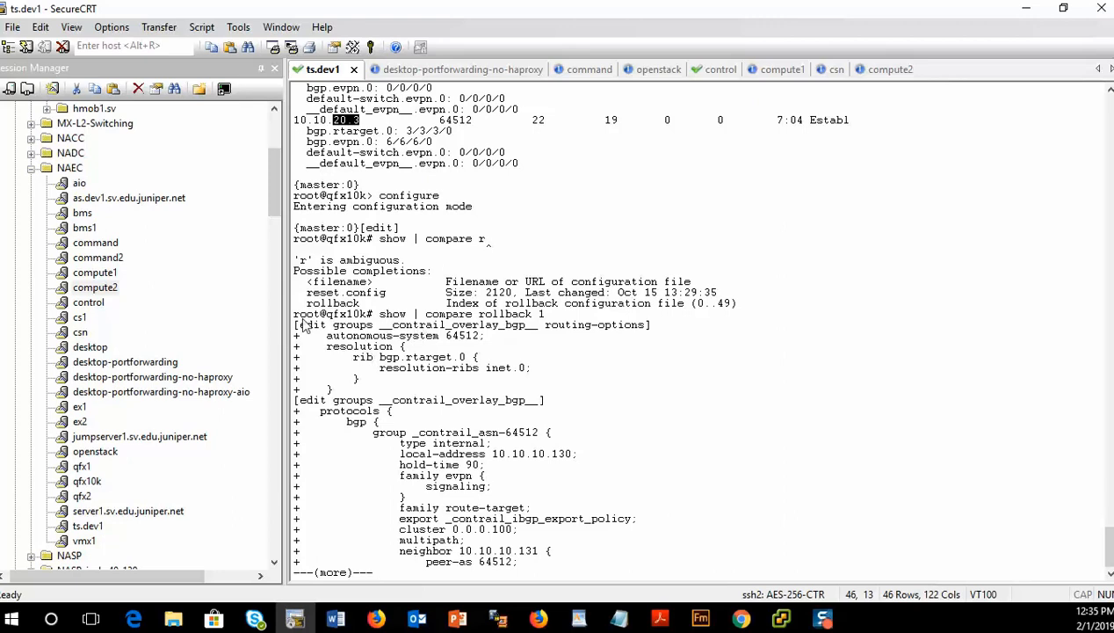
- Examine the added __contrail_overlay_bgp__ routing-options and BGP group settings in the diff, then page on
{"action": "left_click_drag", "start_coordinate": [381, 327], "coordinate": [579, 333]}
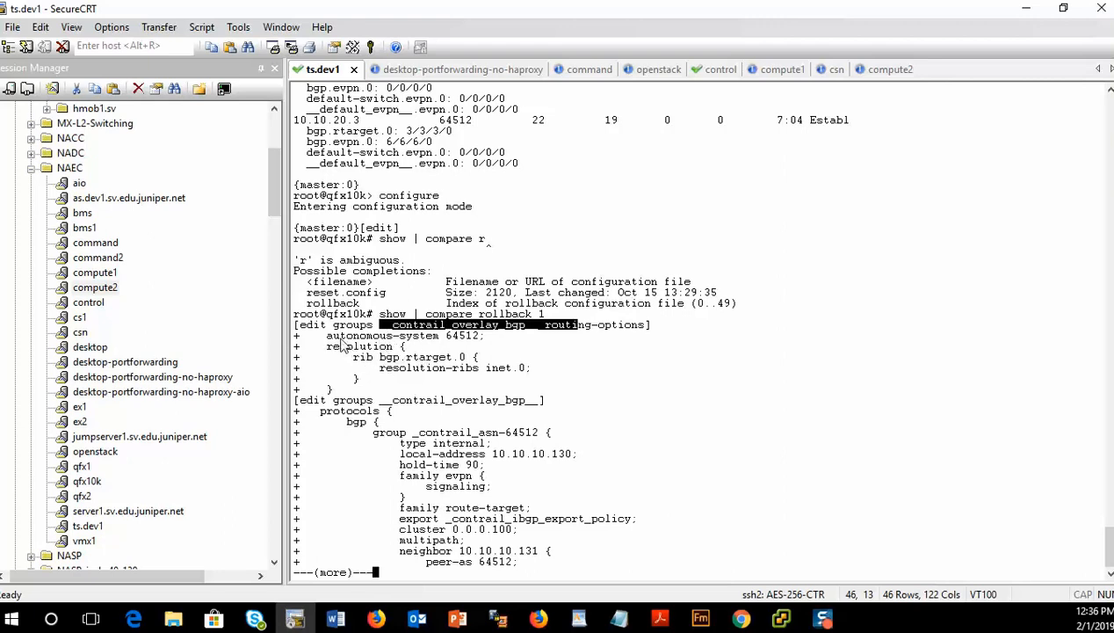
{"action": "left_click_drag", "start_coordinate": [326, 336], "coordinate": [525, 342]}
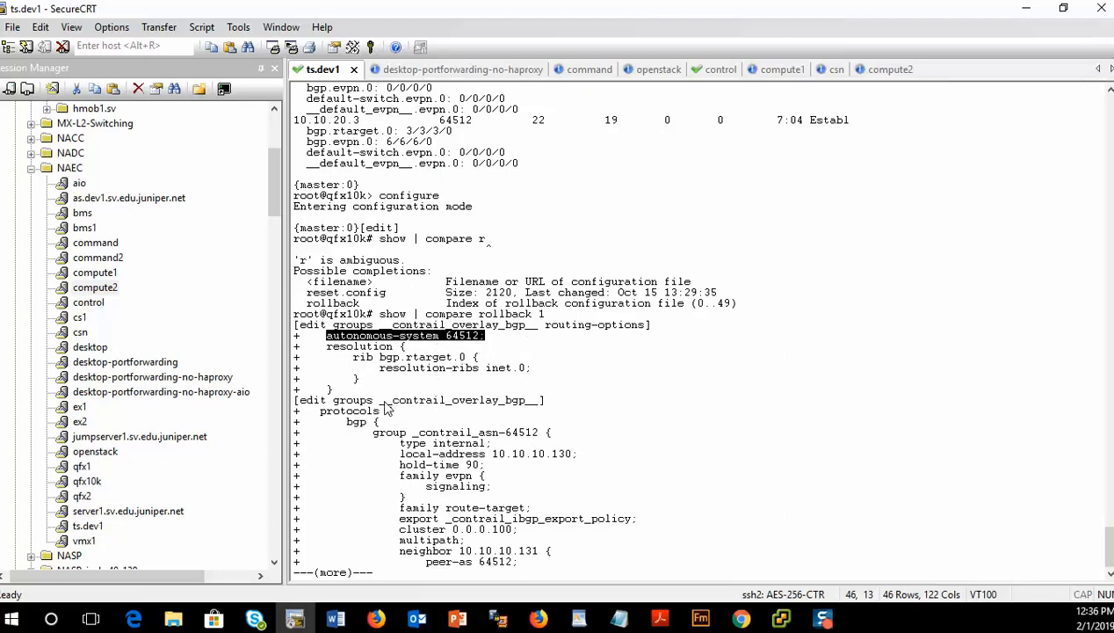
{"action": "left_click_drag", "start_coordinate": [380, 400], "coordinate": [547, 401]}
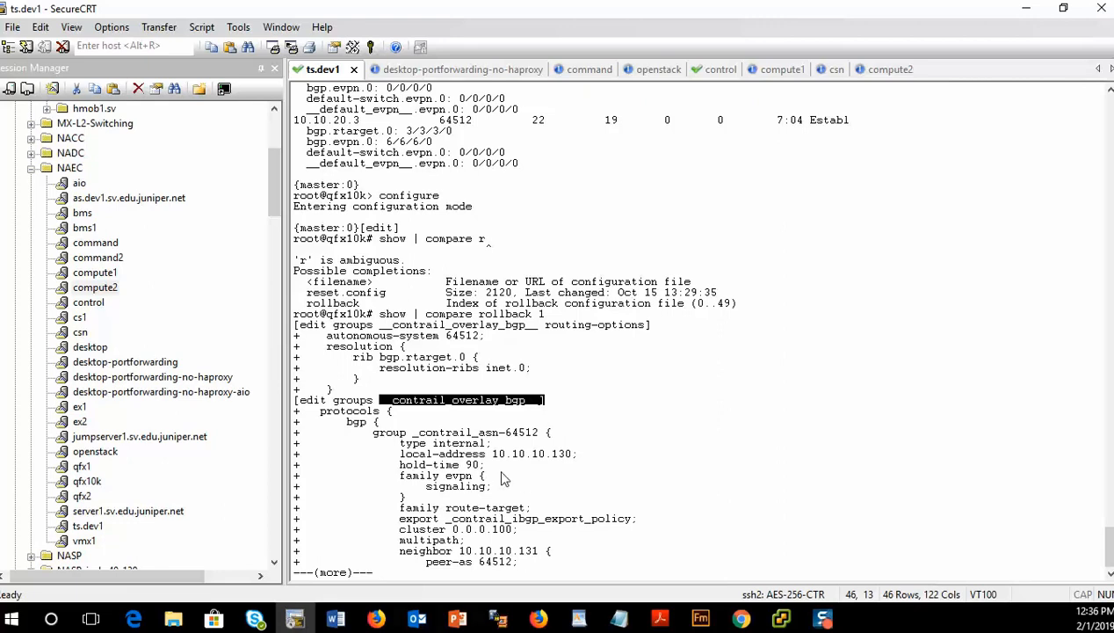
{"action": "left_click_drag", "start_coordinate": [400, 476], "coordinate": [524, 508]}
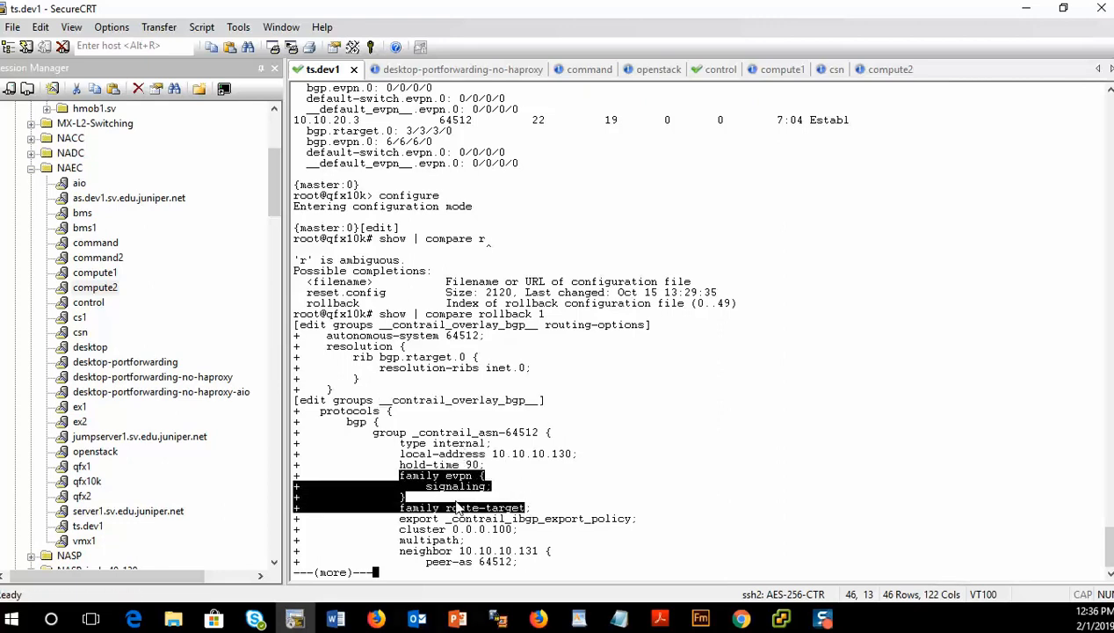
{"action": "left_click_drag", "start_coordinate": [400, 529], "coordinate": [522, 538]}
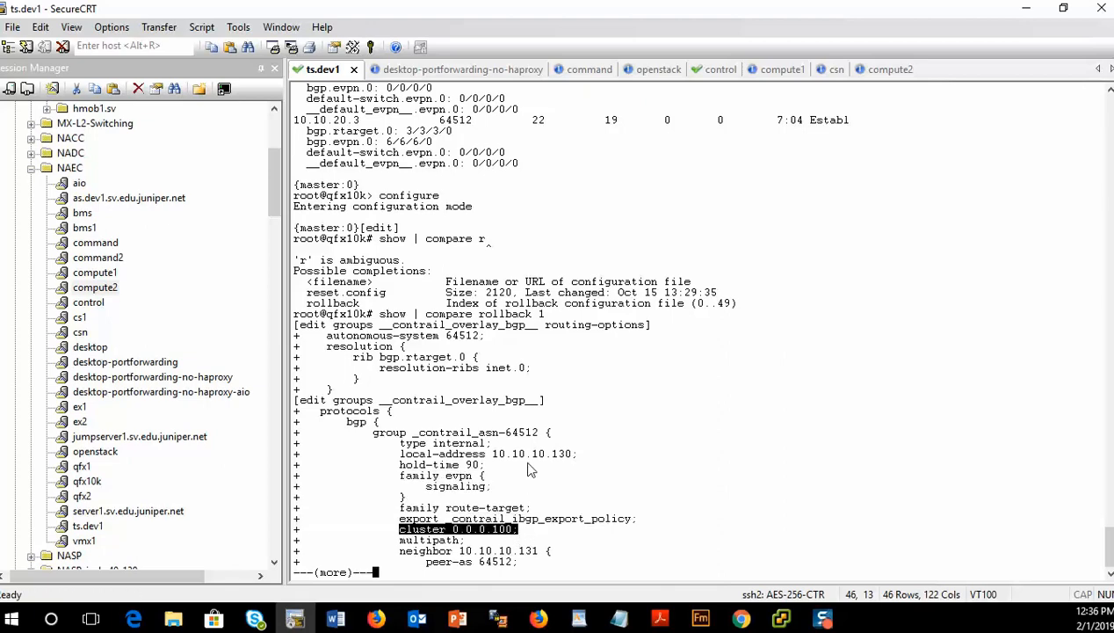
{"action": "key", "text": "space"}
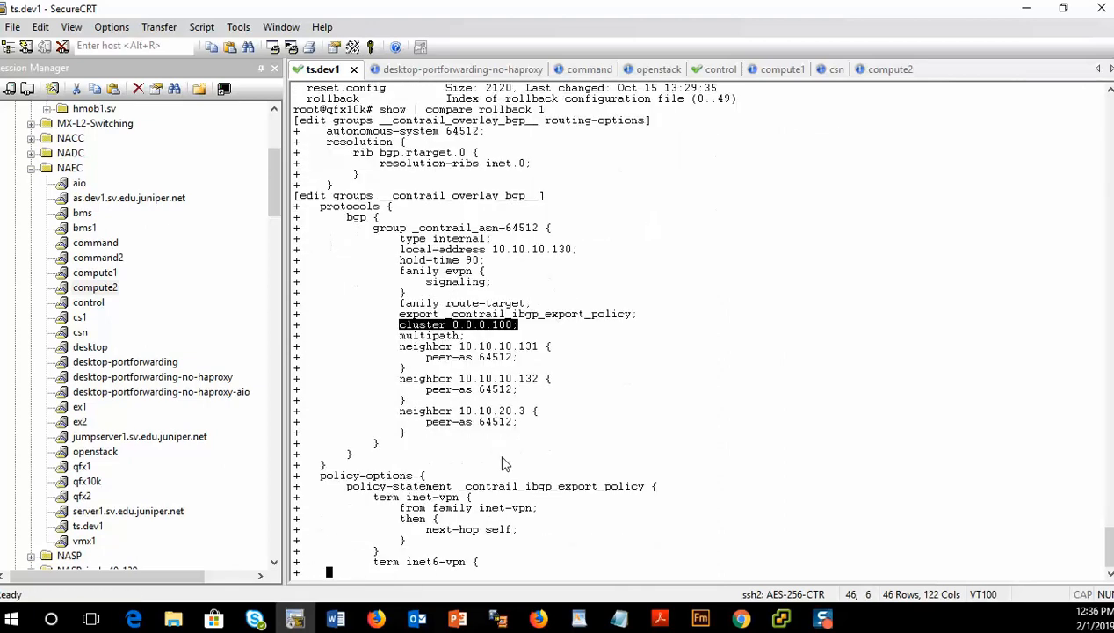
- Page through the rest of the diff, examining the BGP neighbors and the __contrail_overlay_evpn__ group settings
{"action": "left_click_drag", "start_coordinate": [389, 293], "coordinate": [590, 397]}
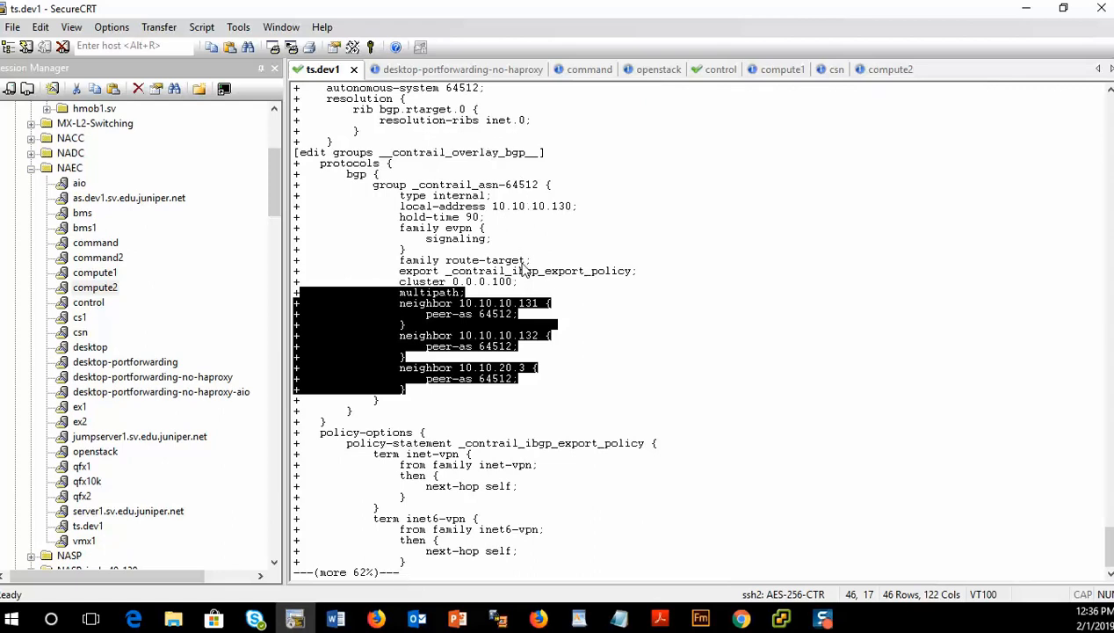
{"action": "left_click", "coordinate": [422, 468]}
{"action": "key", "text": "Return"}
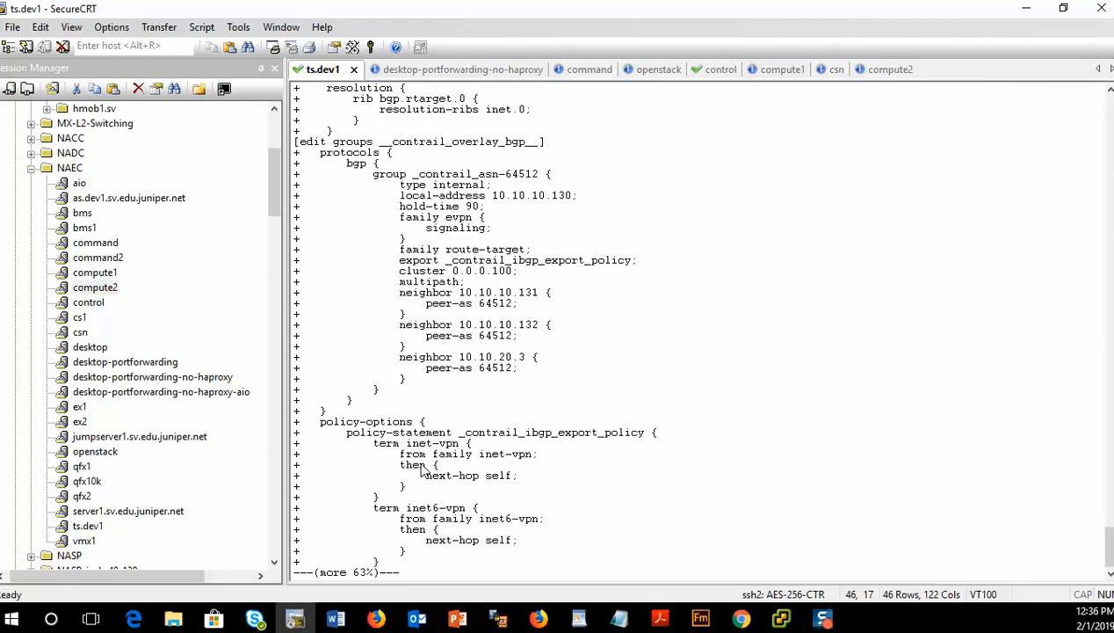
{"action": "key", "text": "Return"}
{"action": "key", "text": "Return"}
{"action": "key", "text": "Return"}
{"action": "key", "text": "Return"}
{"action": "key", "text": "Return"}
{"action": "key", "text": "Return"}
{"action": "key", "text": "Return"}
{"action": "key", "text": "Return"}
{"action": "key", "text": "Return"}
{"action": "key", "text": "Return"}
{"action": "key", "text": "Return"}
{"action": "key", "text": "Return"}
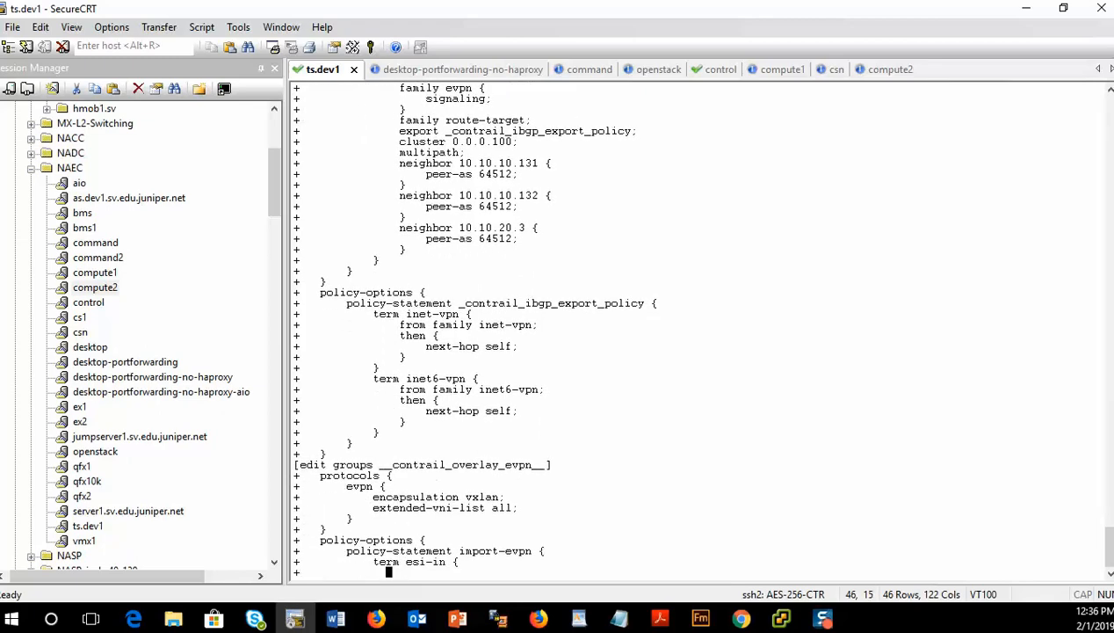
{"action": "key", "text": "Return"}
{"action": "key", "text": "Return"}
{"action": "key", "text": "Return"}
{"action": "key", "text": "Return"}
{"action": "key", "text": "Return"}
{"action": "key", "text": "Return"}
{"action": "key", "text": "Return"}
{"action": "key", "text": "Return"}
{"action": "key", "text": "Return"}
{"action": "key", "text": "Return"}
{"action": "key", "text": "Return"}
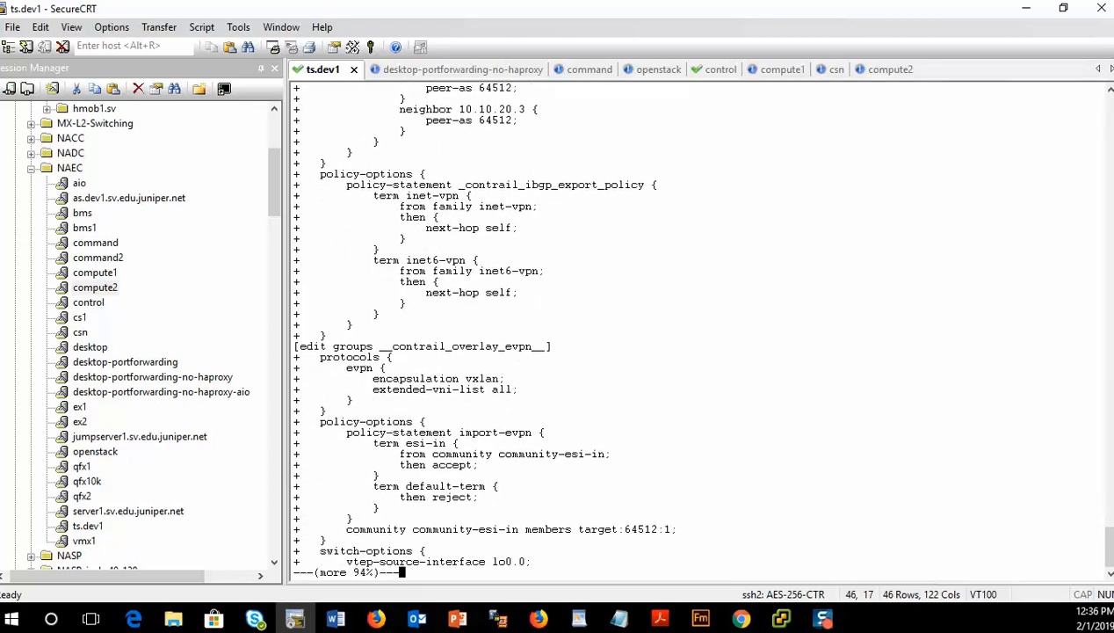
{"action": "key", "text": "Return"}
{"action": "key", "text": "Return"}
{"action": "key", "text": "Return"}
{"action": "key", "text": "Return"}
{"action": "key", "text": "Return"}
{"action": "key", "text": "Return"}
{"action": "key", "text": "Return"}
{"action": "key", "text": "Return"}
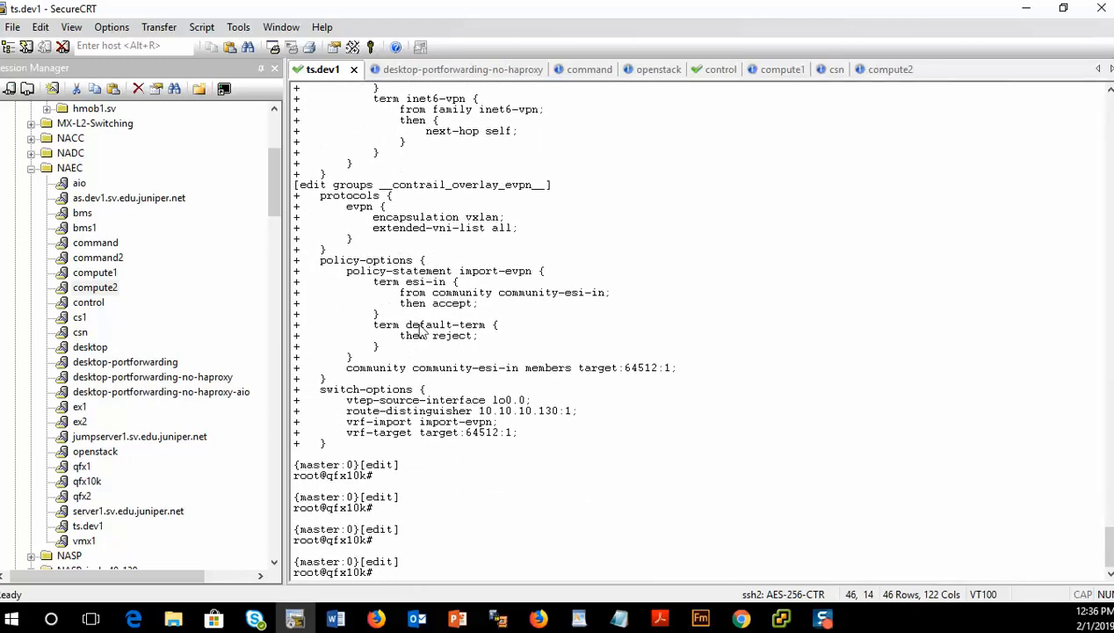
{"action": "left_click_drag", "start_coordinate": [296, 185], "coordinate": [652, 453]}
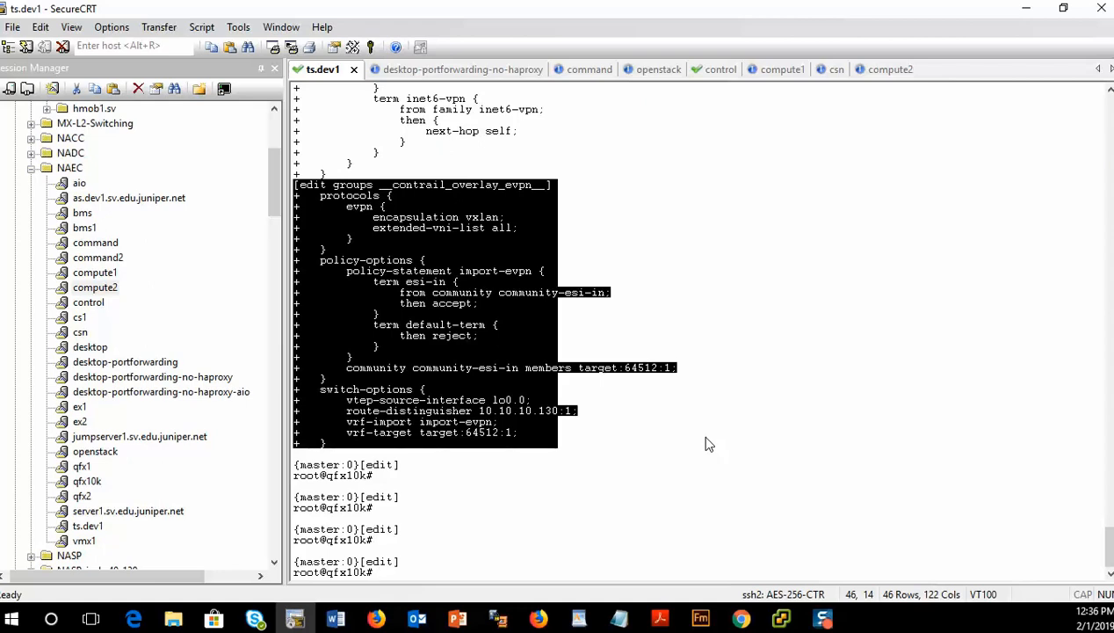
- Run show bgp summary from configuration mode and page through its output
{"action": "type", "text": "run show bgp summary"}
{"action": "key", "text": "Return"}
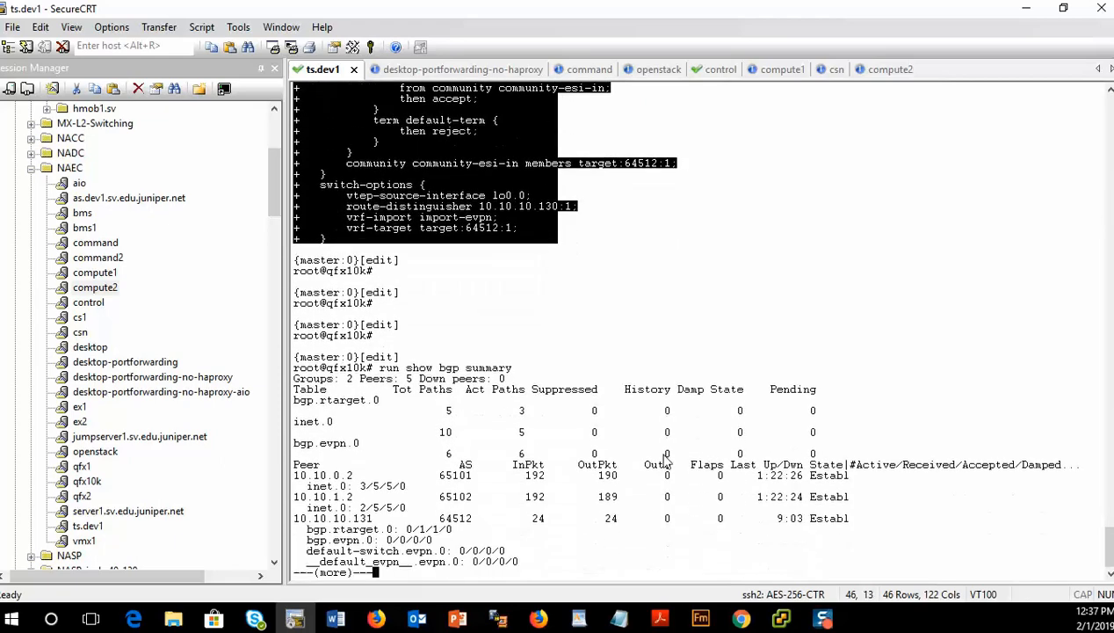
{"action": "key", "text": "space"}
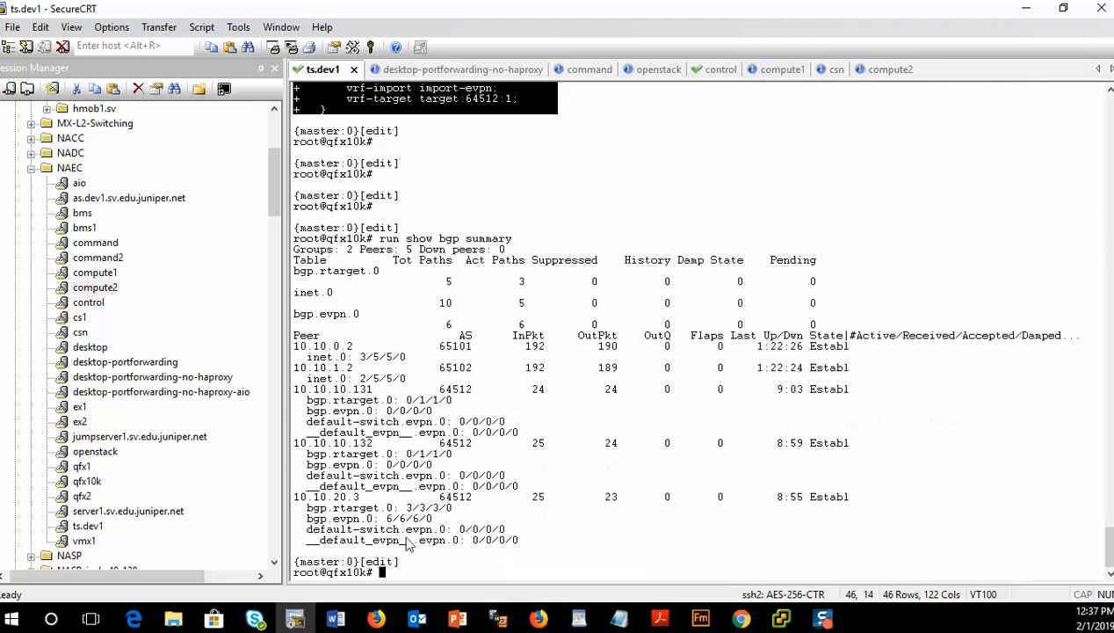
- Examine peer 10.10.20.3 in the summary and scroll back over the earlier diff output
{"action": "left_click", "coordinate": [413, 517]}
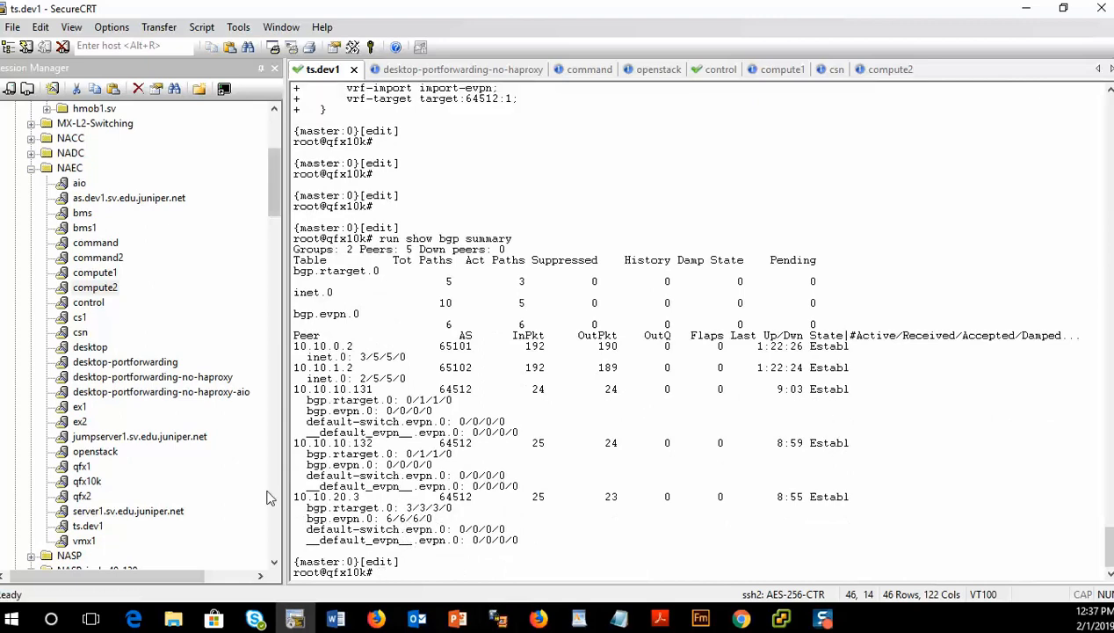
{"action": "left_click_drag", "start_coordinate": [295, 497], "coordinate": [373, 498]}
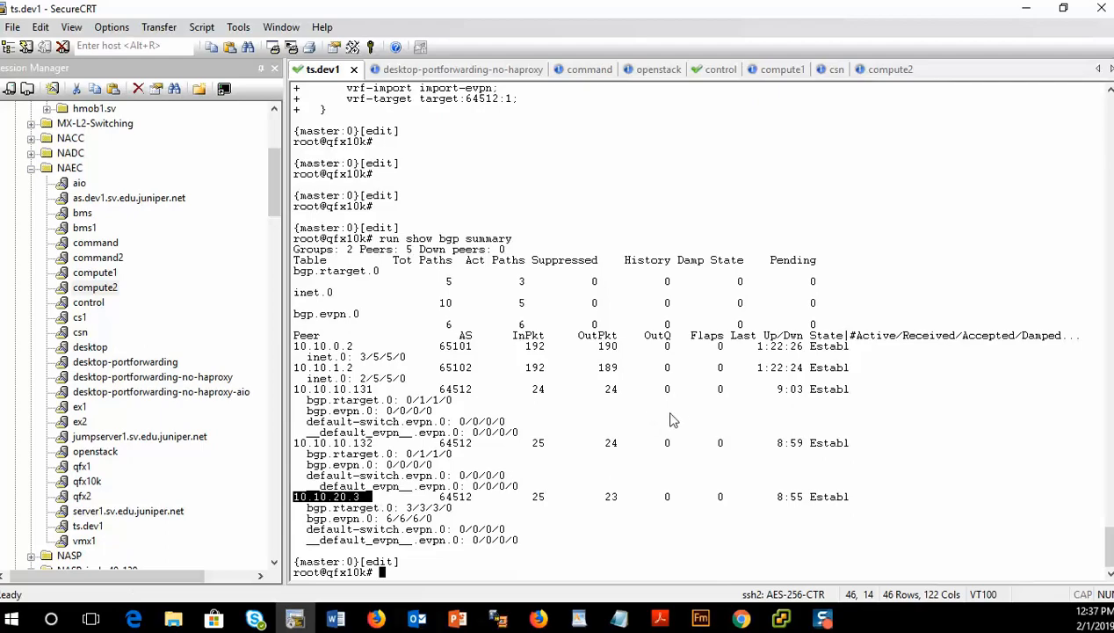
{"action": "scroll", "coordinate": [552, 344], "scroll_direction": "up", "scroll_amount": 15}
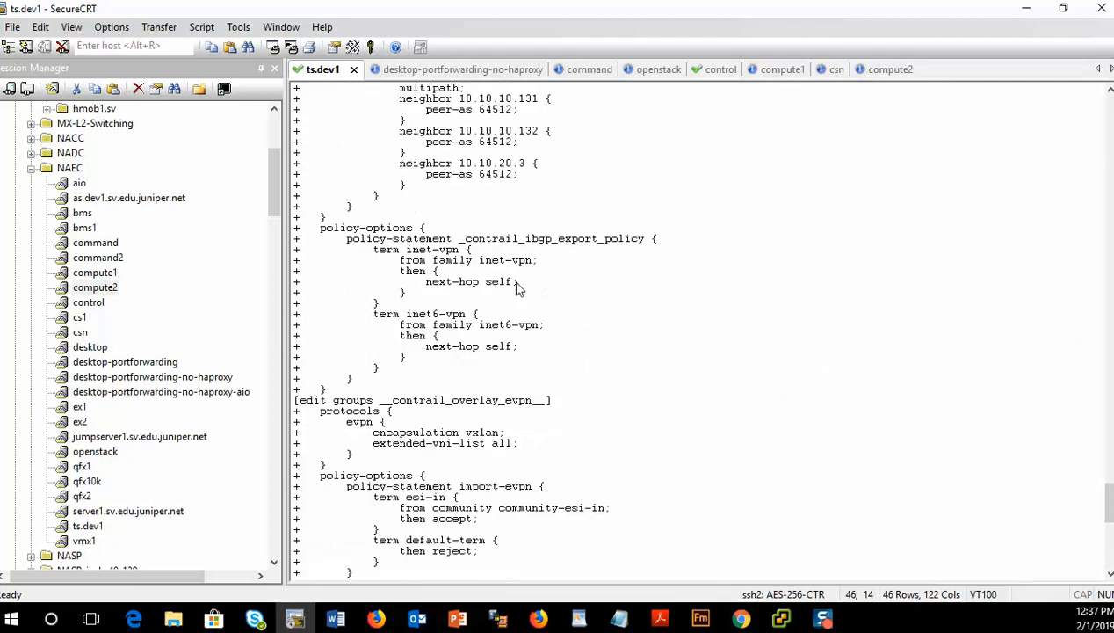
{"action": "scroll", "coordinate": [519, 290], "scroll_direction": "up", "scroll_amount": 10}
{"action": "scroll", "coordinate": [523, 293], "scroll_direction": "down", "scroll_amount": 17}
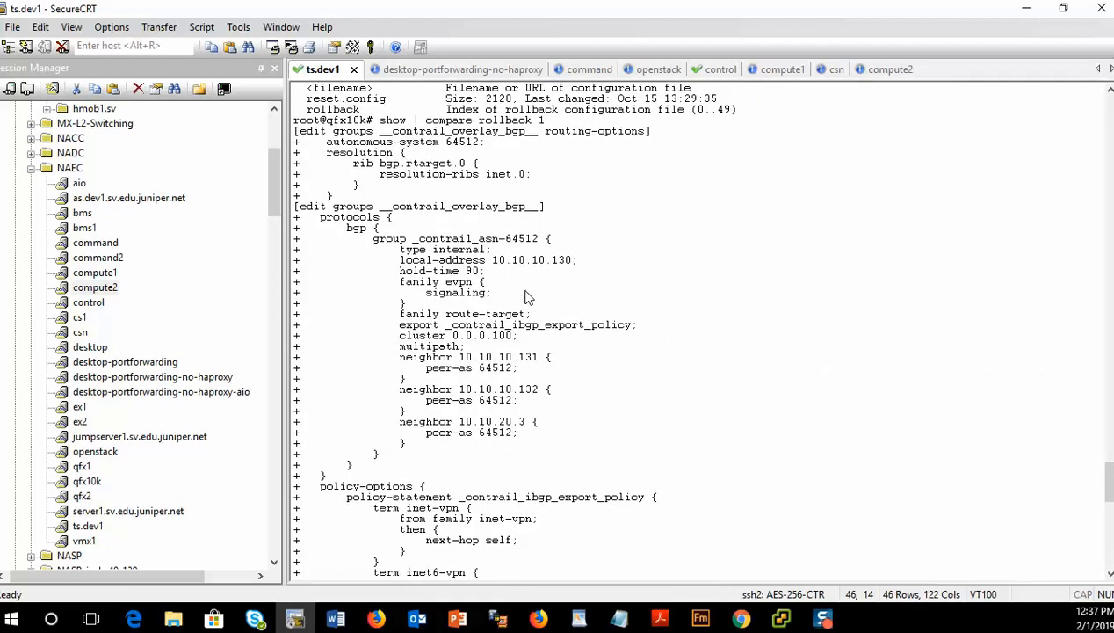
{"action": "scroll", "coordinate": [532, 295], "scroll_direction": "down", "scroll_amount": 16}
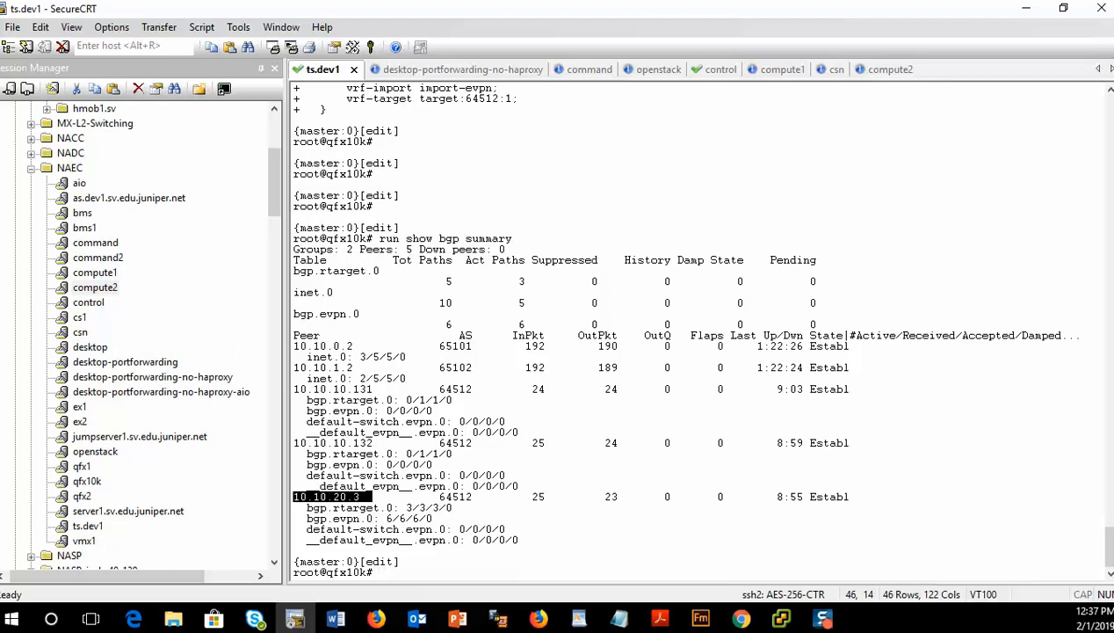
{"action": "key", "text": "alt+Tab"}
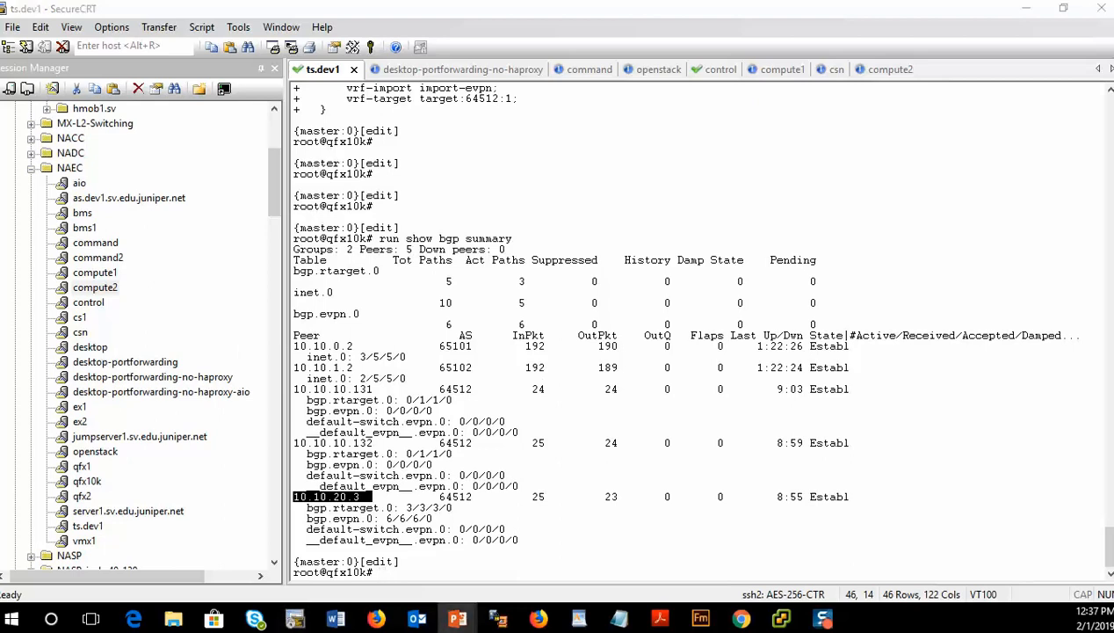